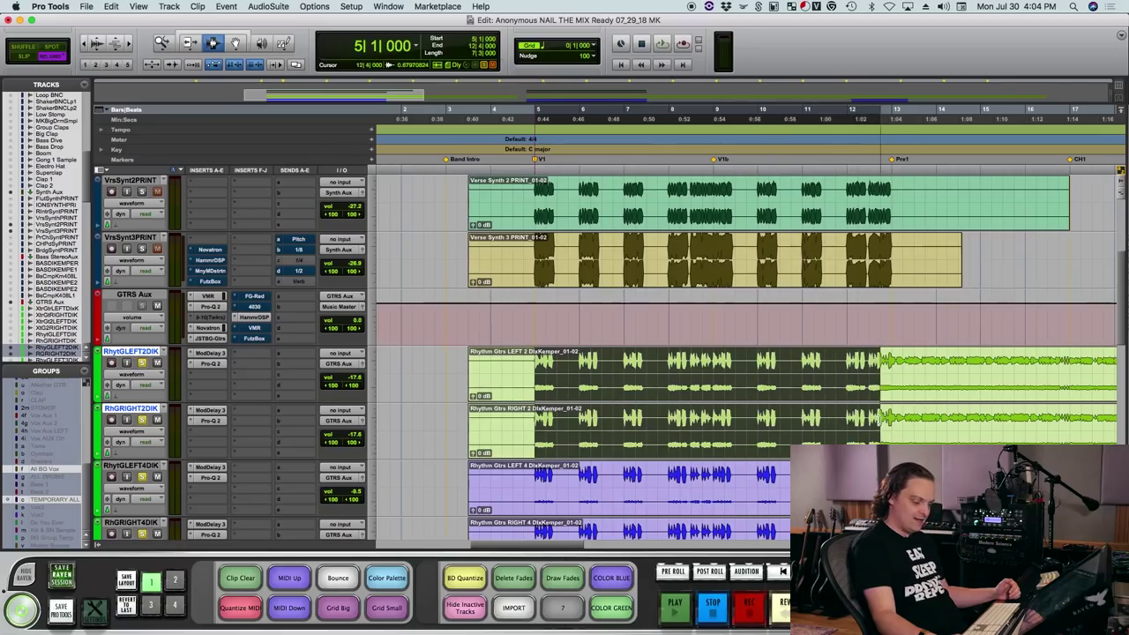
Extend the bar 5 selection onto Rhythm Gtrs LEFT 4 and RIGHT 4, then play and stop.
key("shift+semicolon")
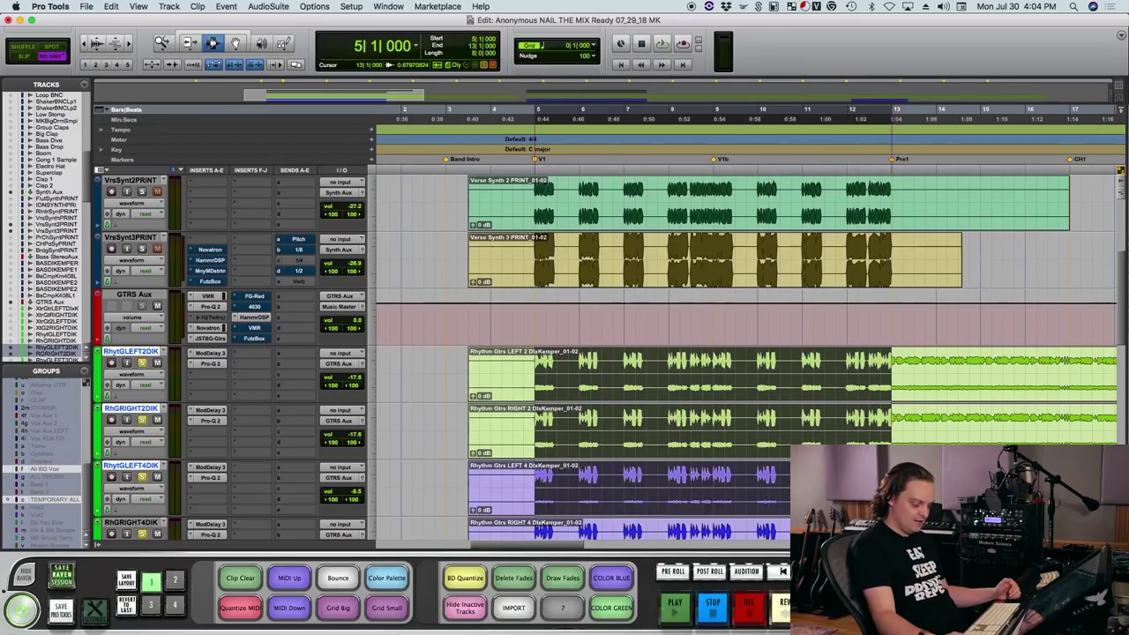
key("shift+semicolon")
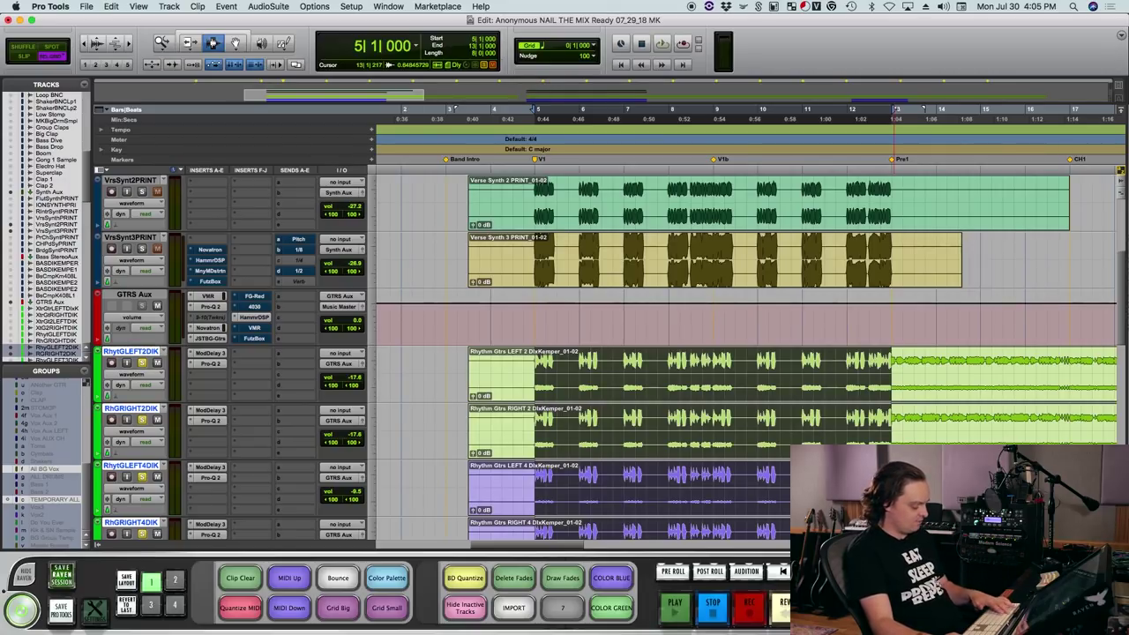
key("space")
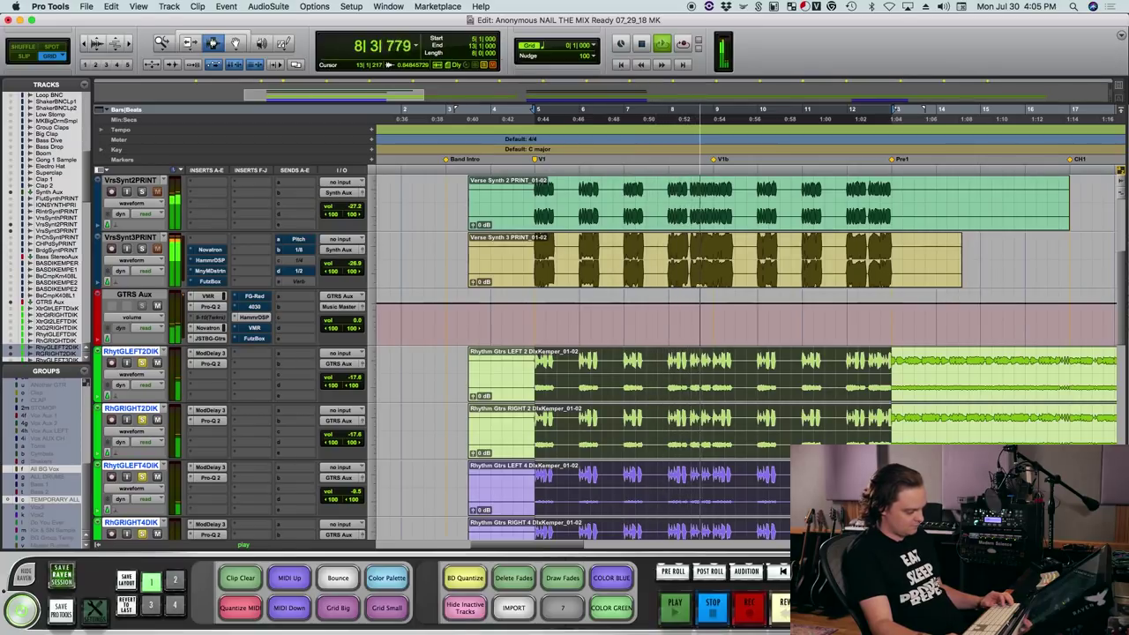
key("space")
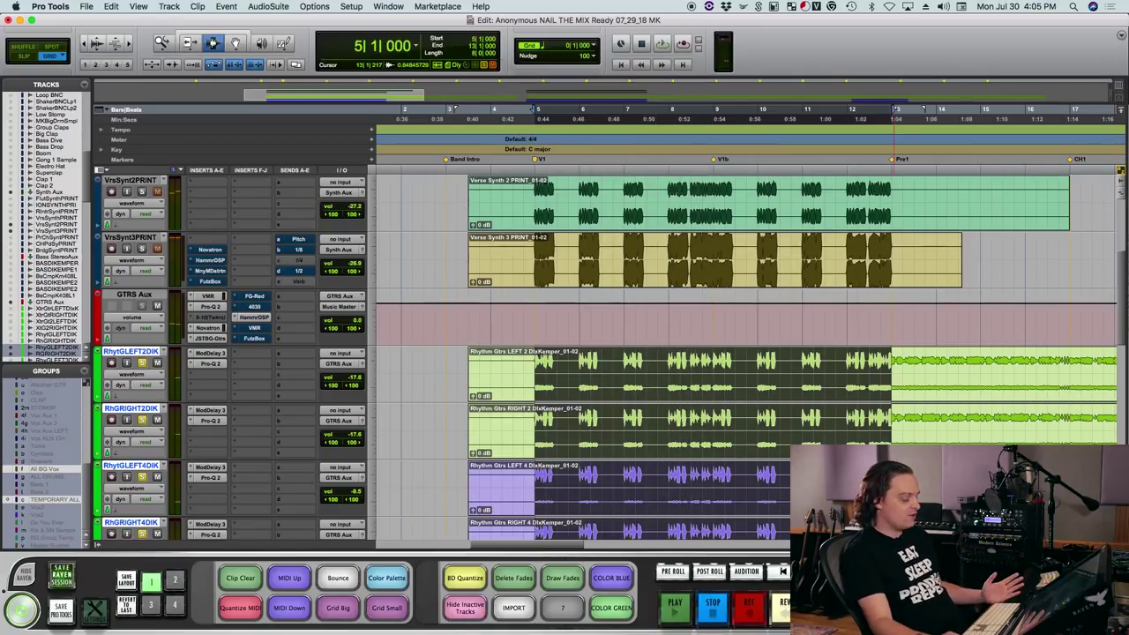
Play the session from bar 5 and stop it again.
scroll(609, 353, "up", 2)
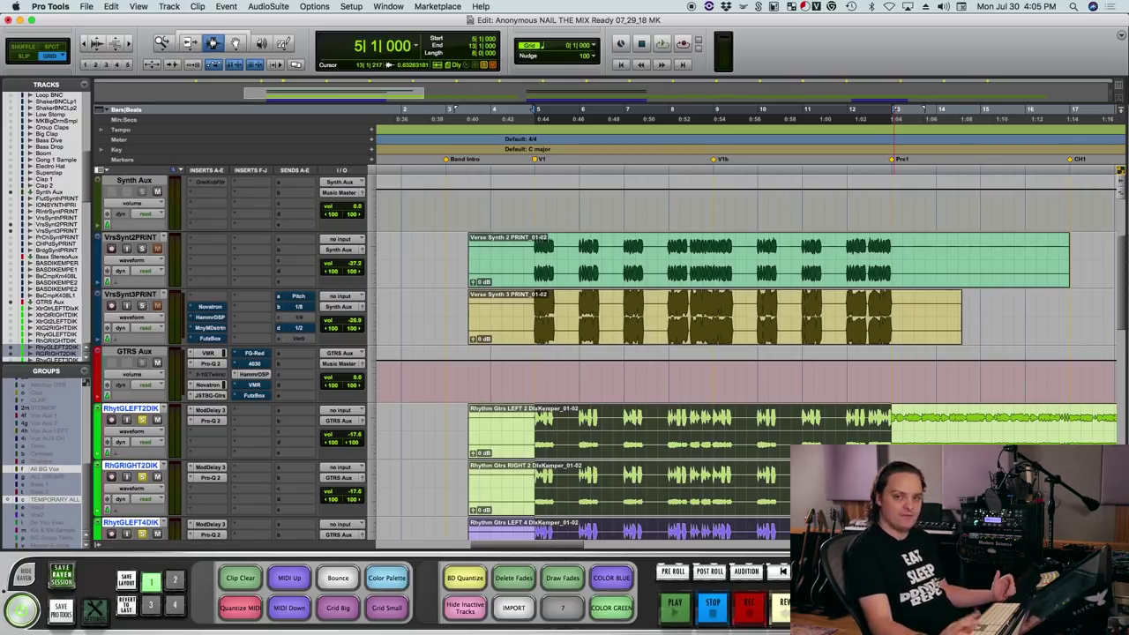
scroll(747, 352, "down", 2)
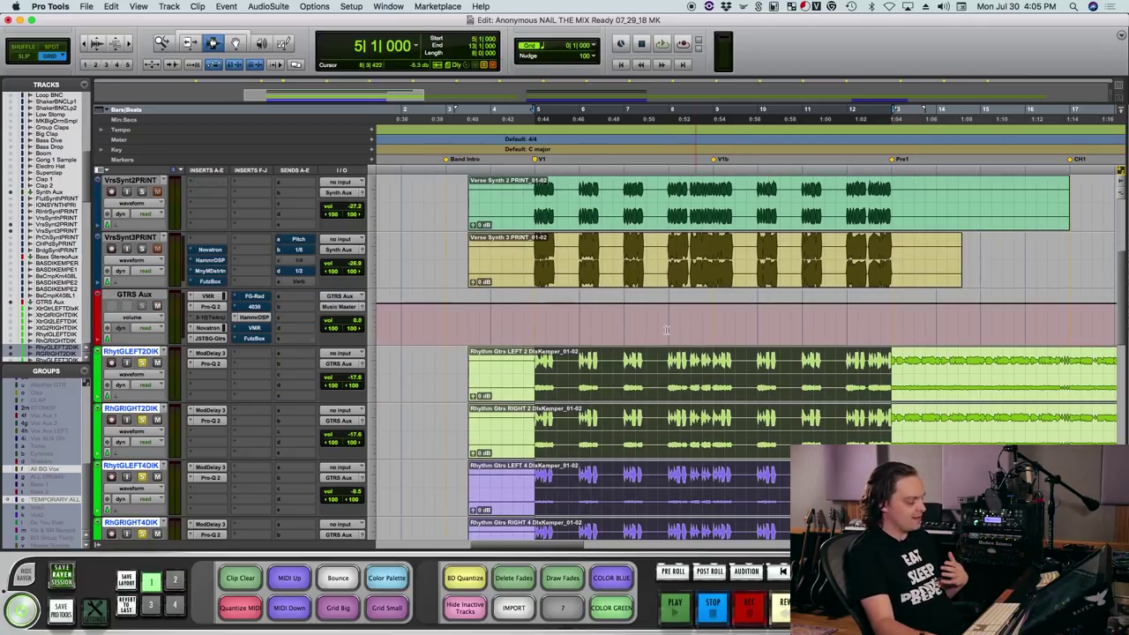
scroll(666, 330, "up", 2)
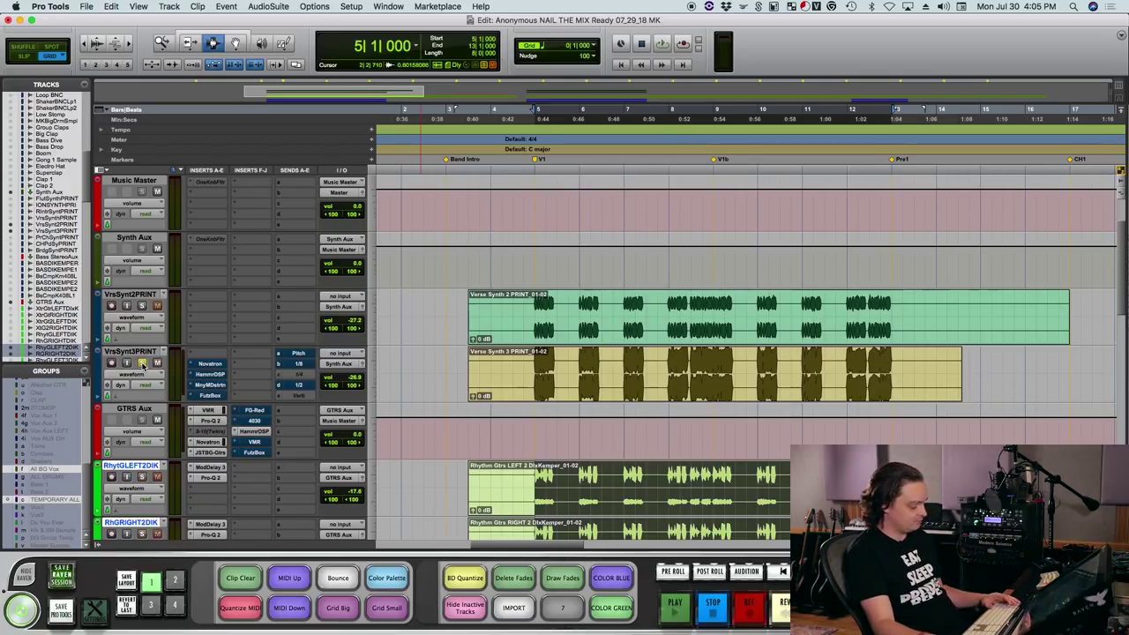
key("space")
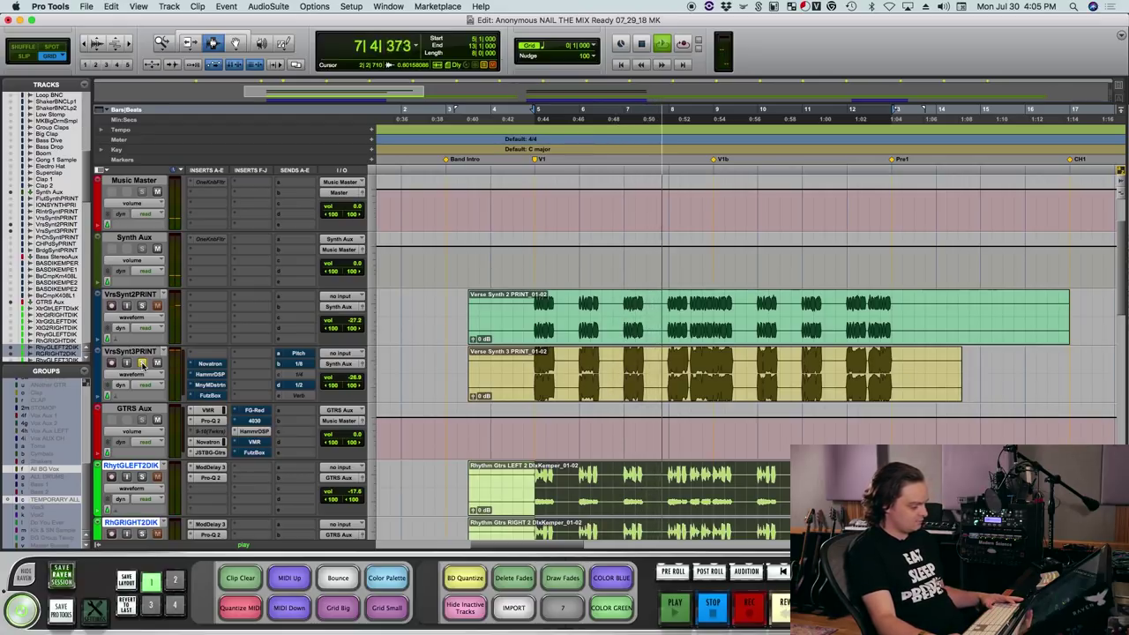
key("space")
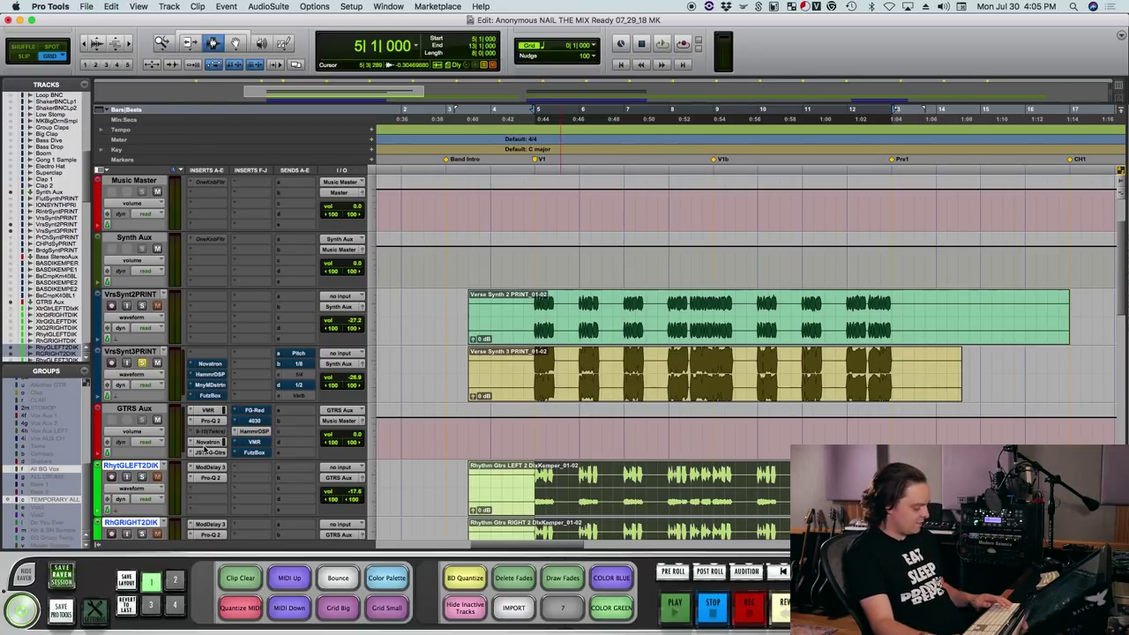
Solo the RhytGLEFT2DIK and RhGRIGHT2DIK guitar tracks and restart playback.
scroll(203, 450, "down", 2)
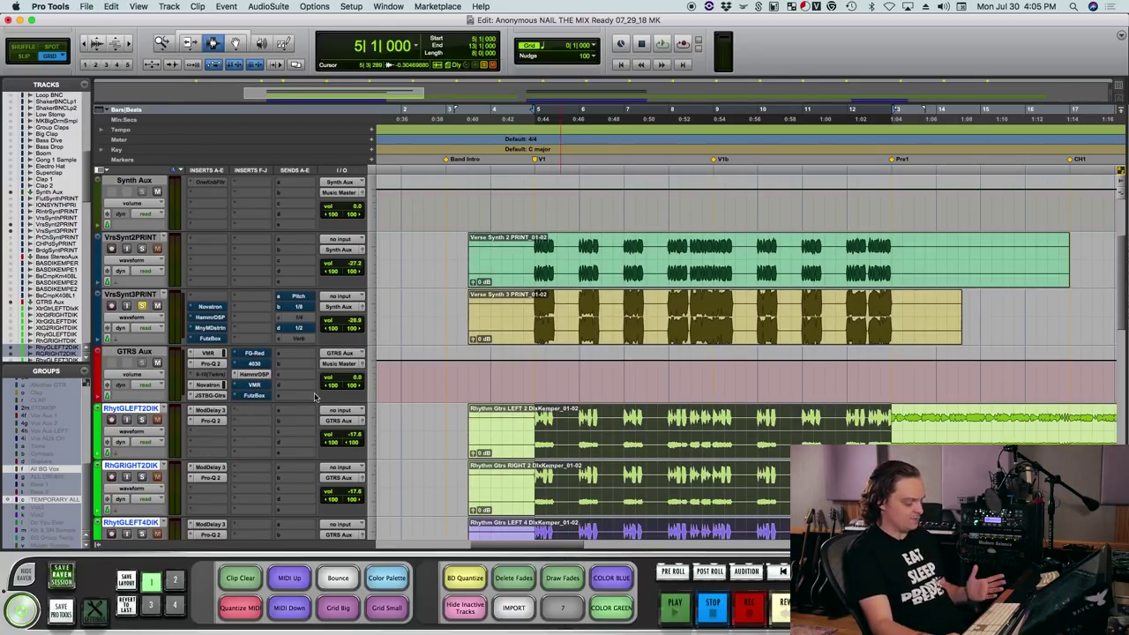
scroll(313, 392, "down", 3)
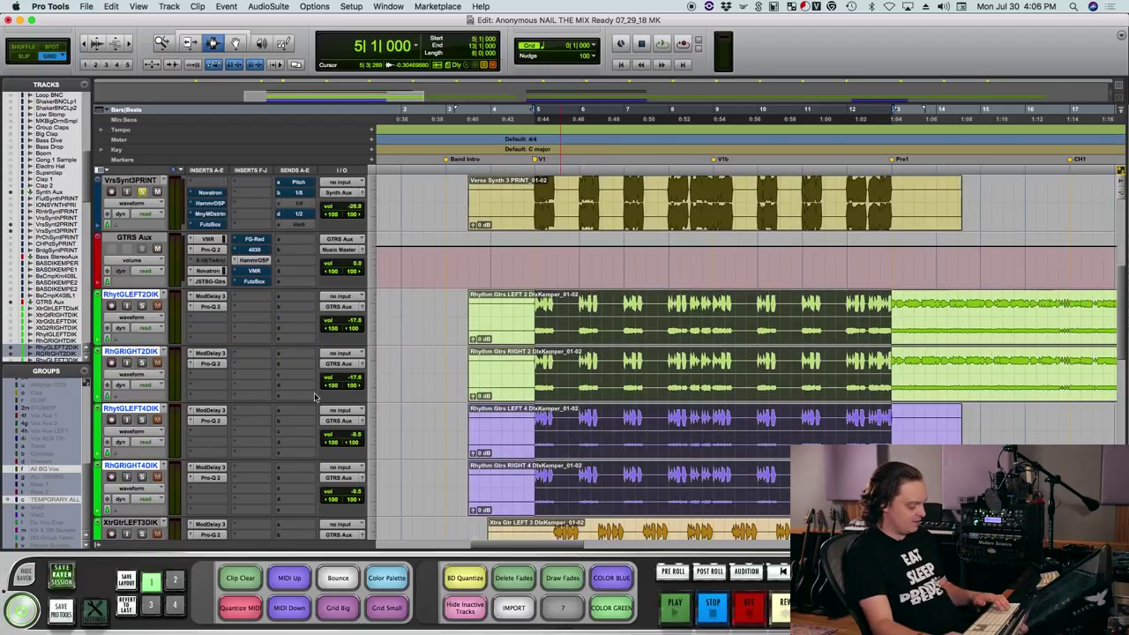
key("shift+s")
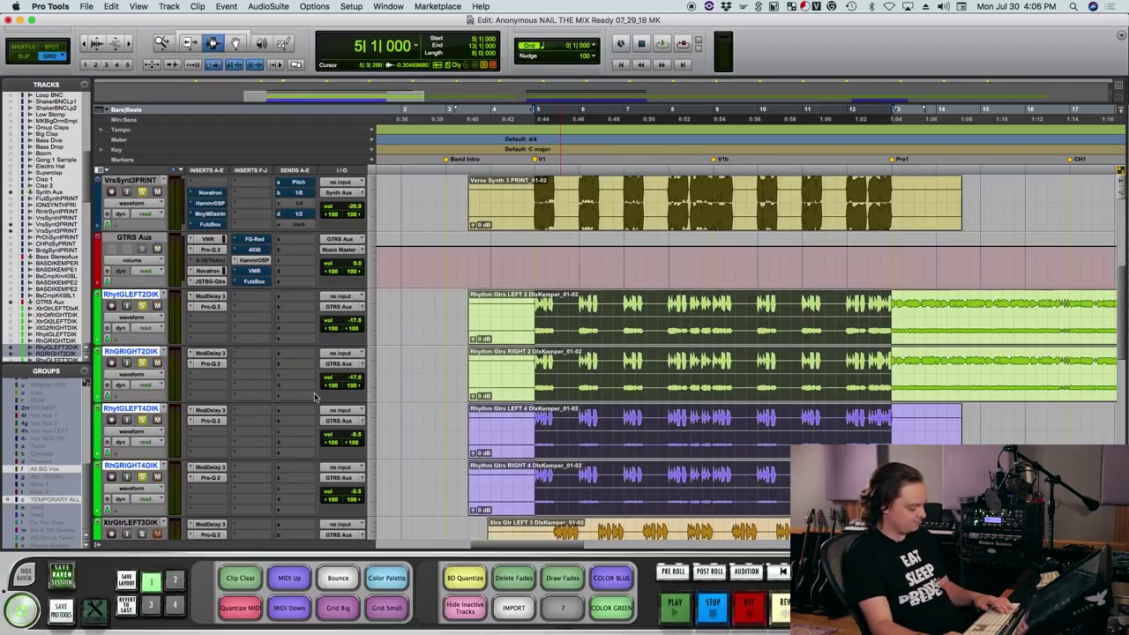
key("space")
scroll(314, 393, "up", 3)
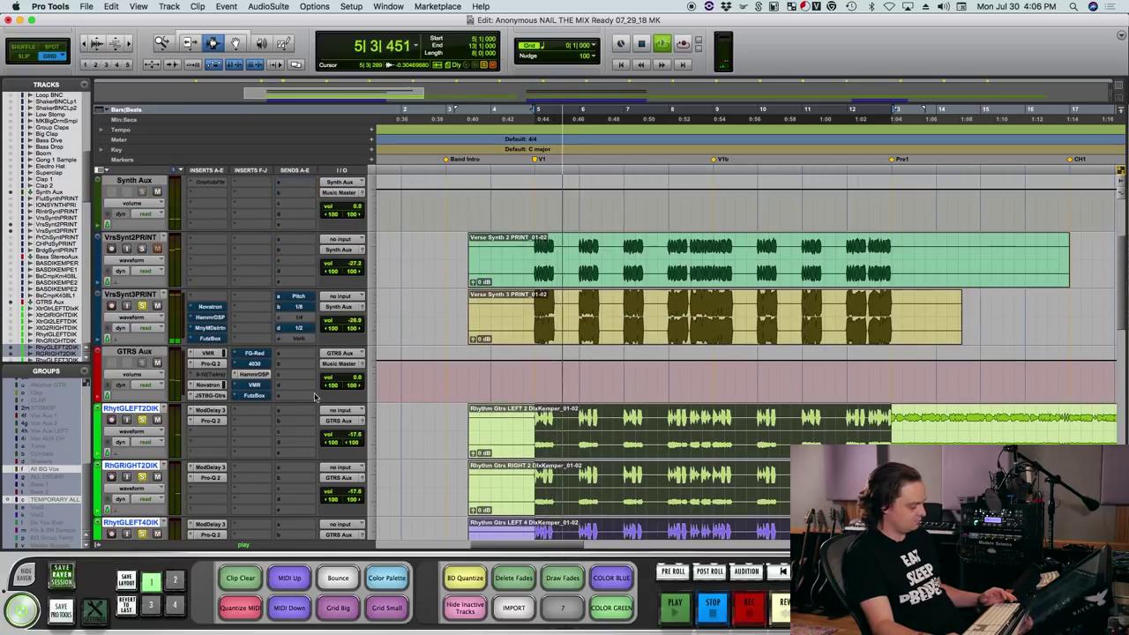
Raise VrsSynt3PRINT volume from -27.8 to -26.9 dB, stop playback, and select bars 5–9.
left_click(419, 331)
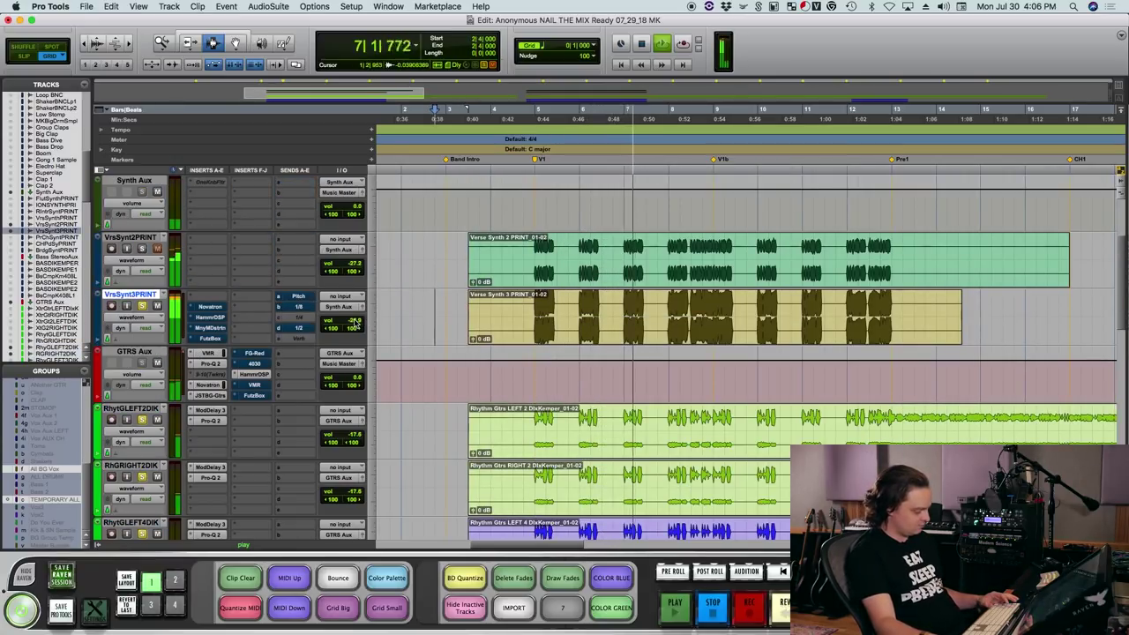
left_click_drag(355, 324, 352, 328)
key("space")
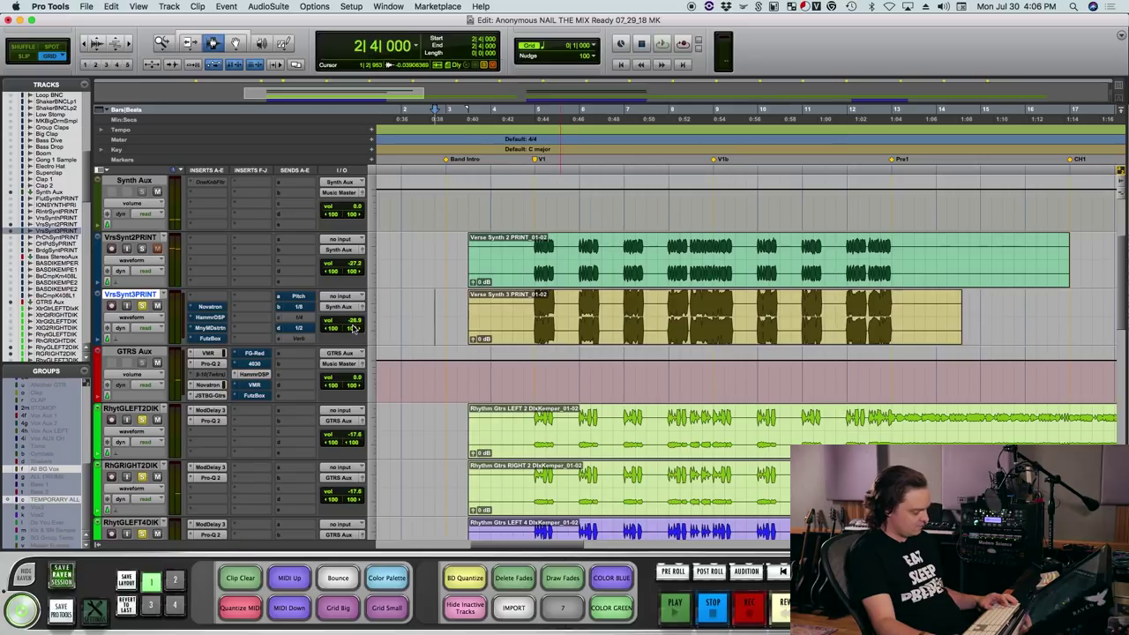
scroll(352, 328, "down", 1)
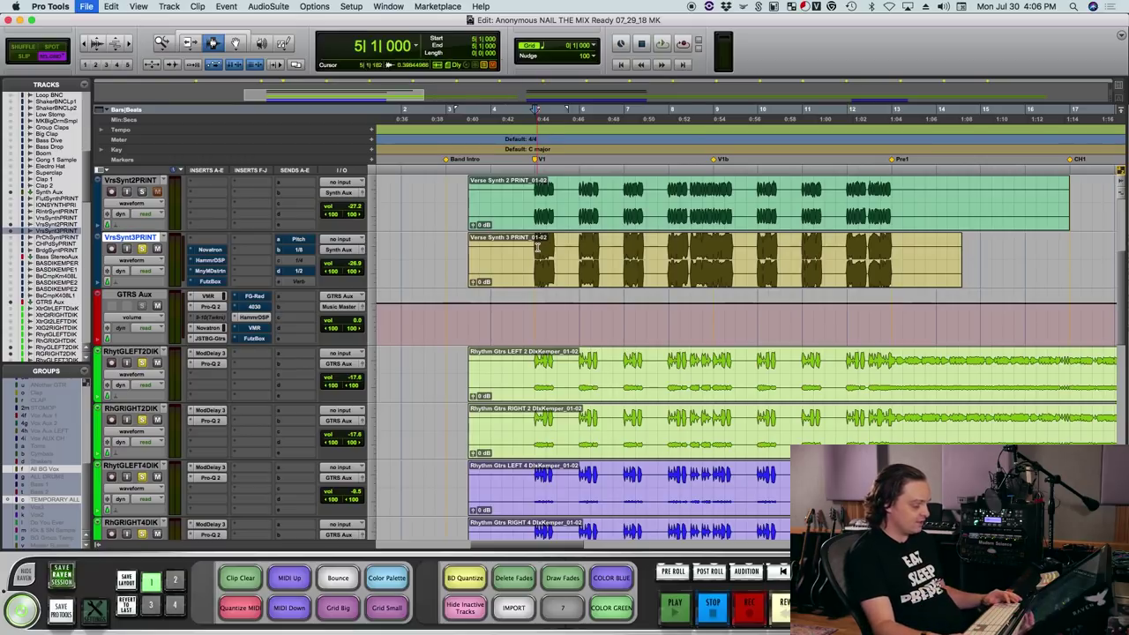
left_click_drag(540, 247, 711, 252)
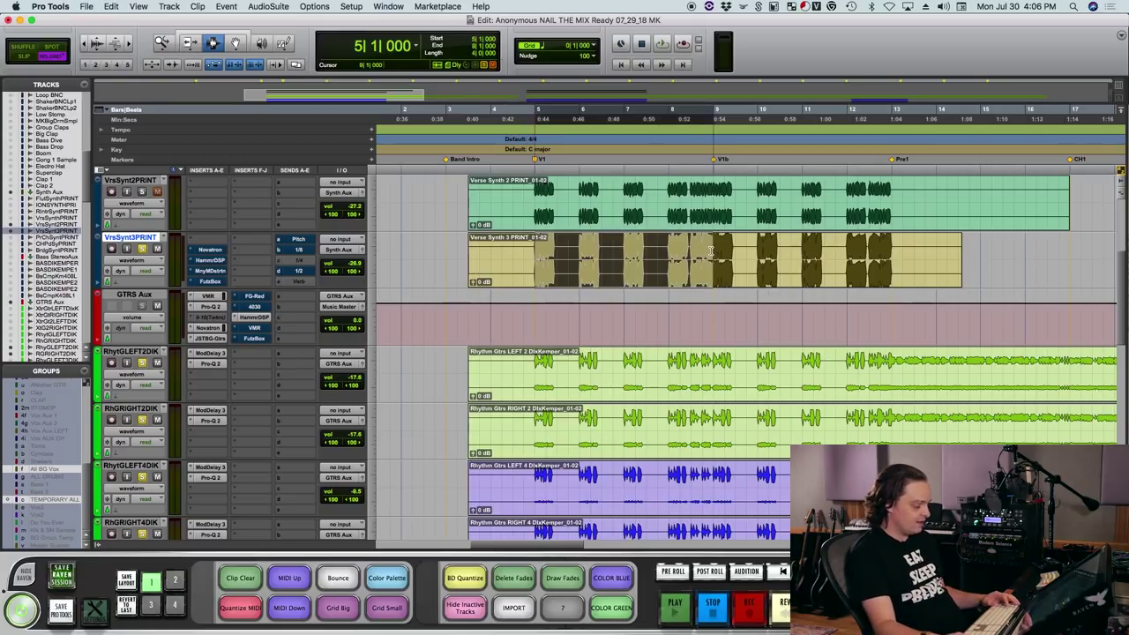
Open Novatron on Verse Synth 3 and turn its Compress amount up while playing.
left_click(212, 251)
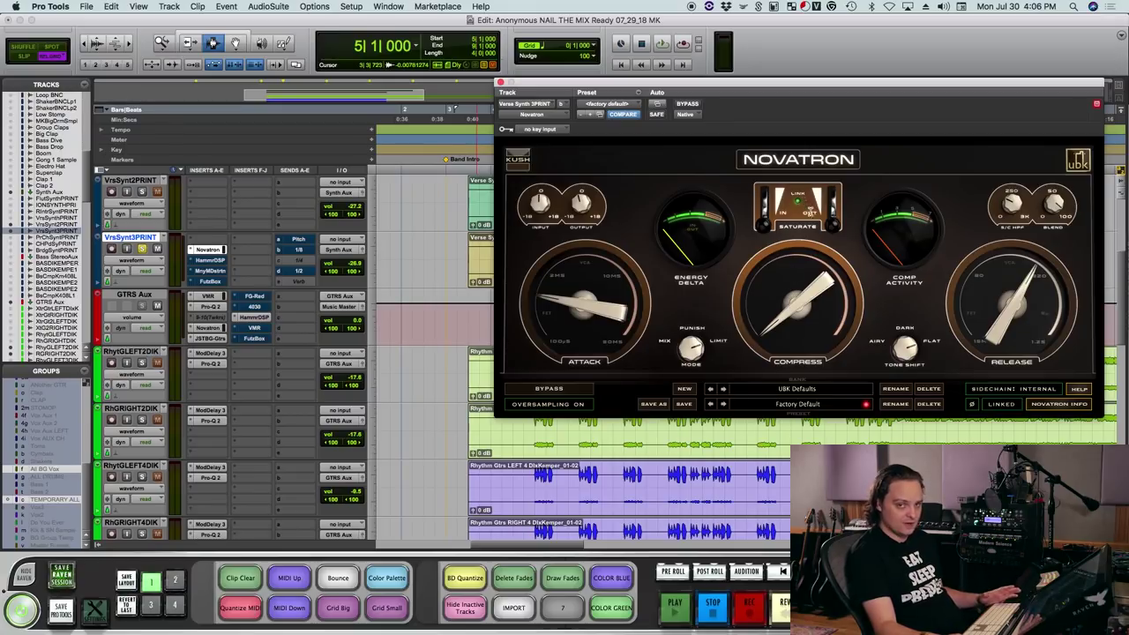
key("space")
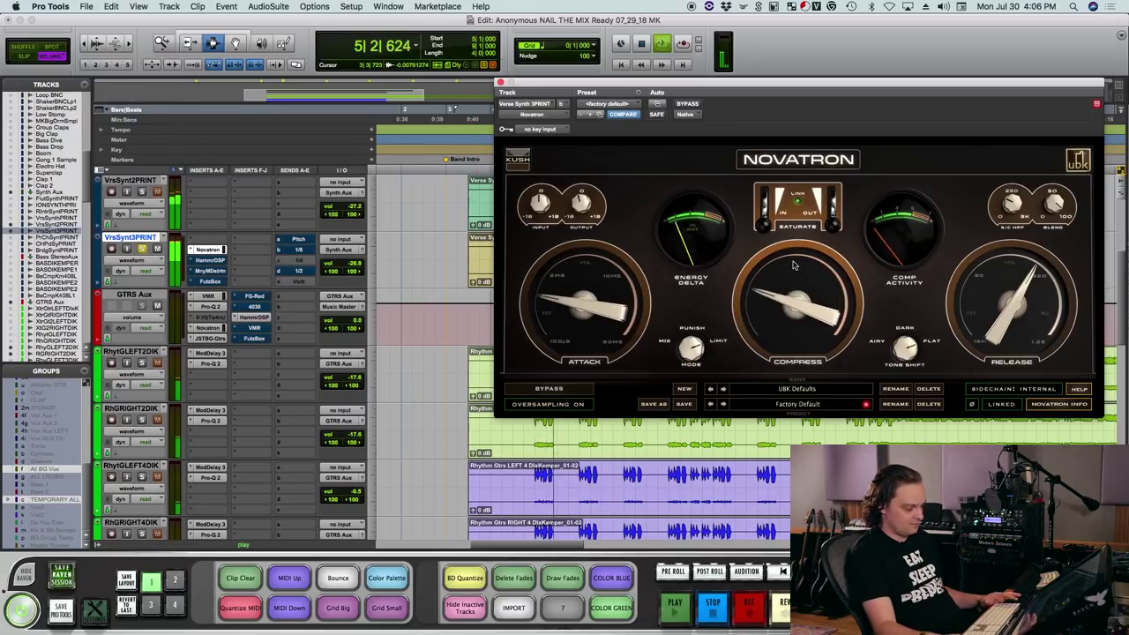
left_click_drag(797, 251, 791, 215)
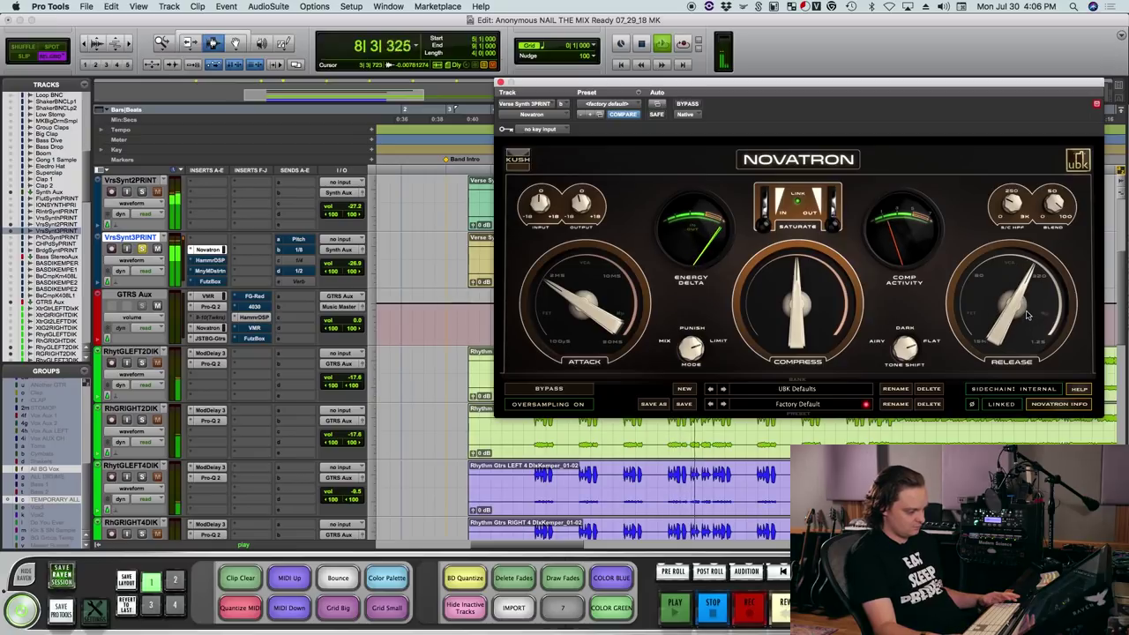
key("space")
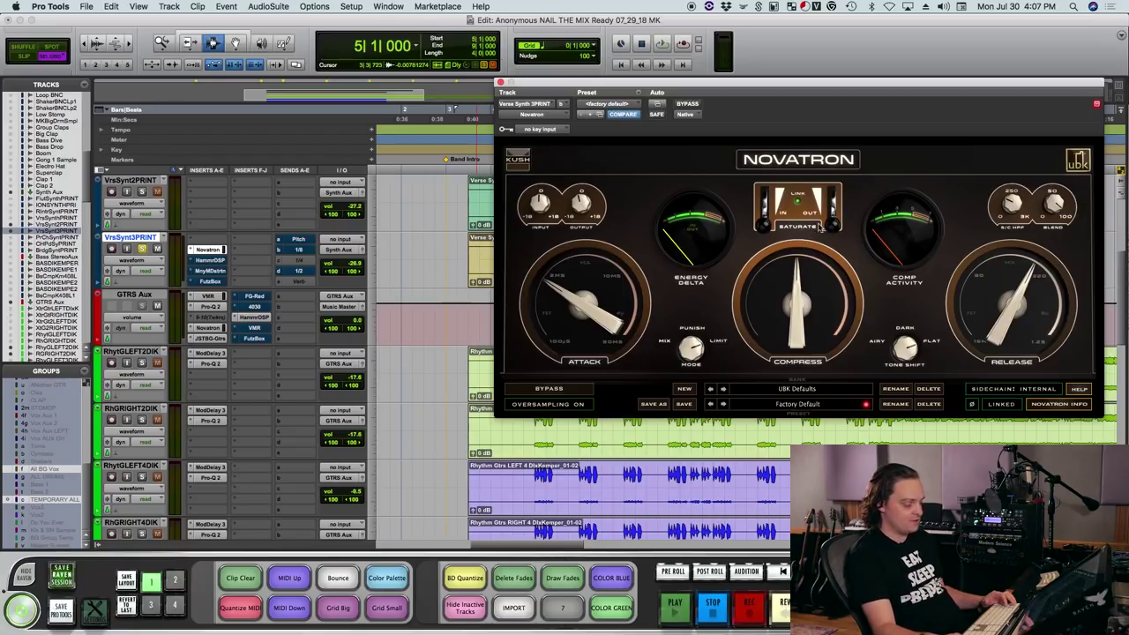
Lower the Novatron saturation output and input levels slightly during playback.
key("space")
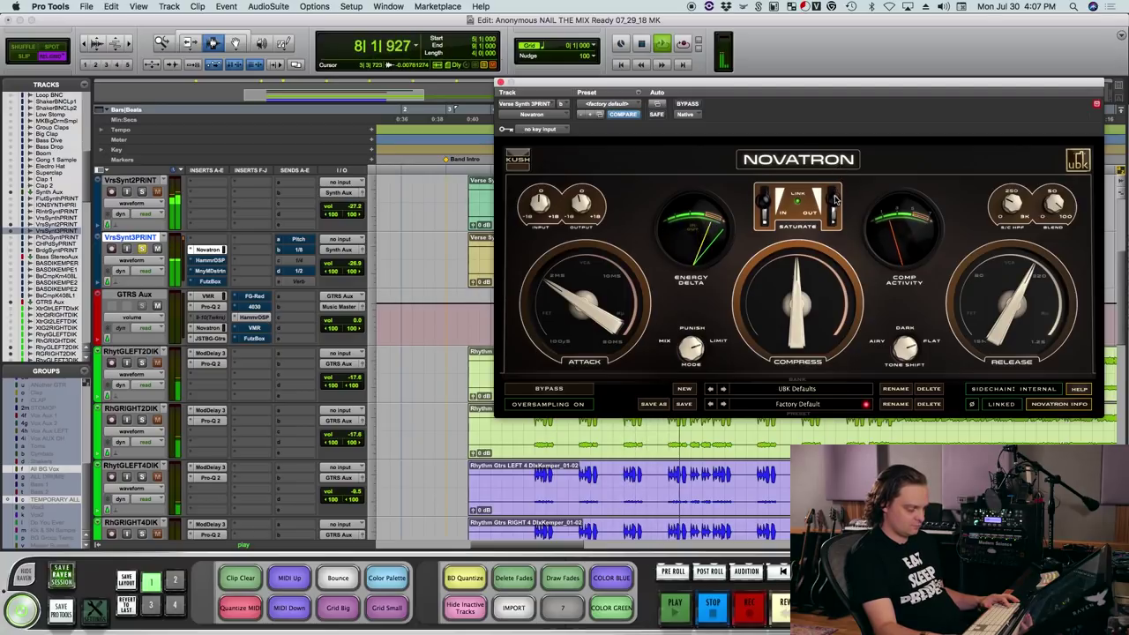
left_click_drag(834, 200, 834, 212)
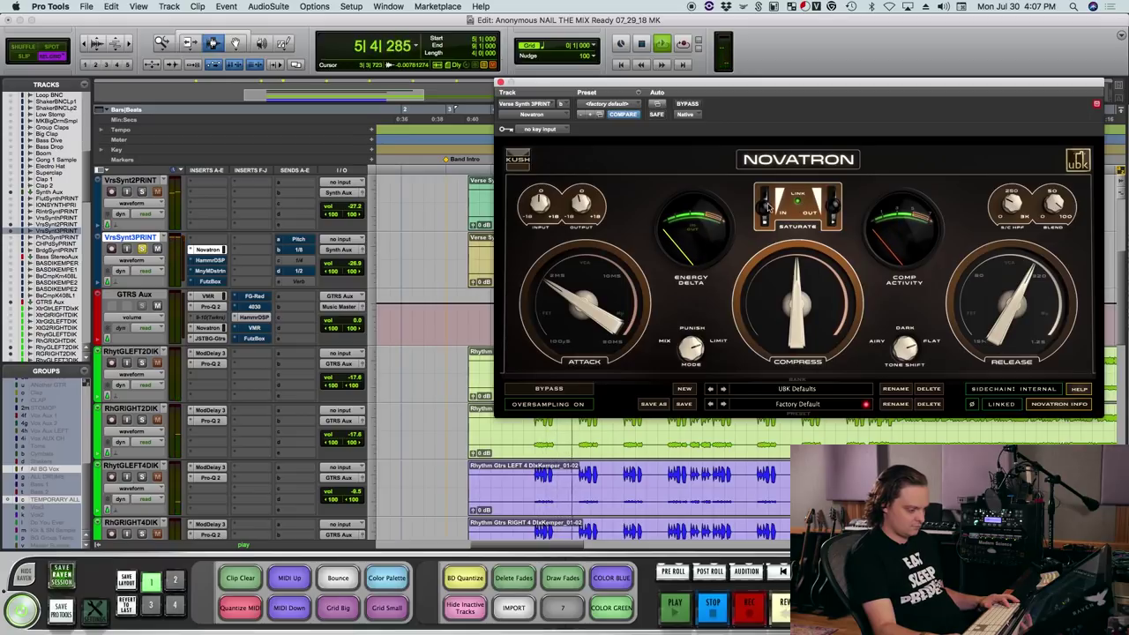
left_click_drag(769, 206, 764, 212)
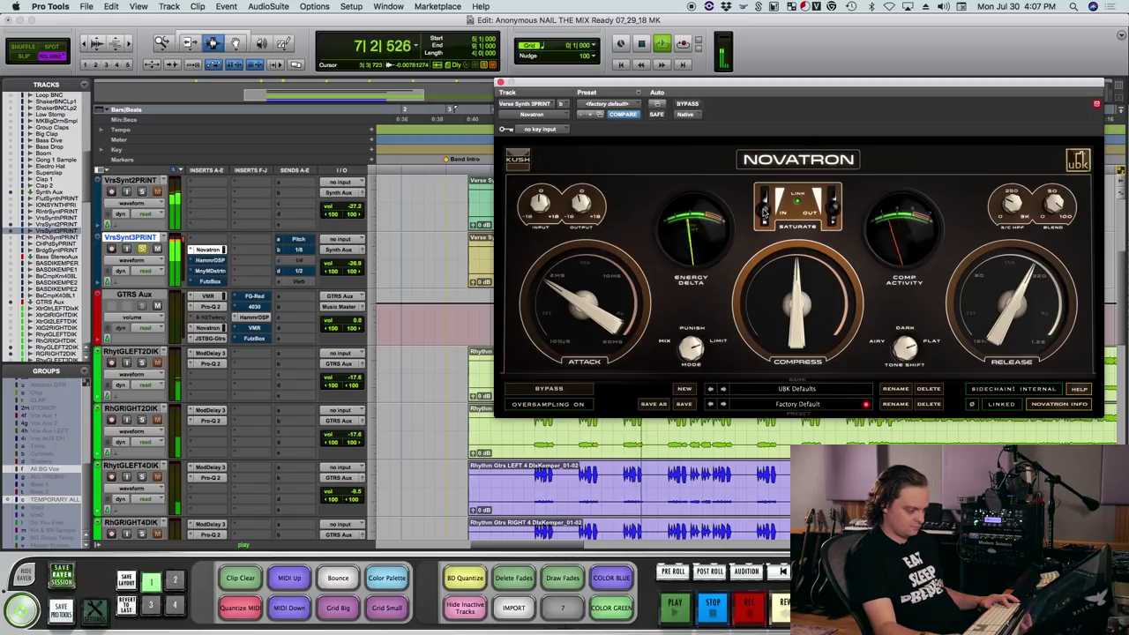
key("space")
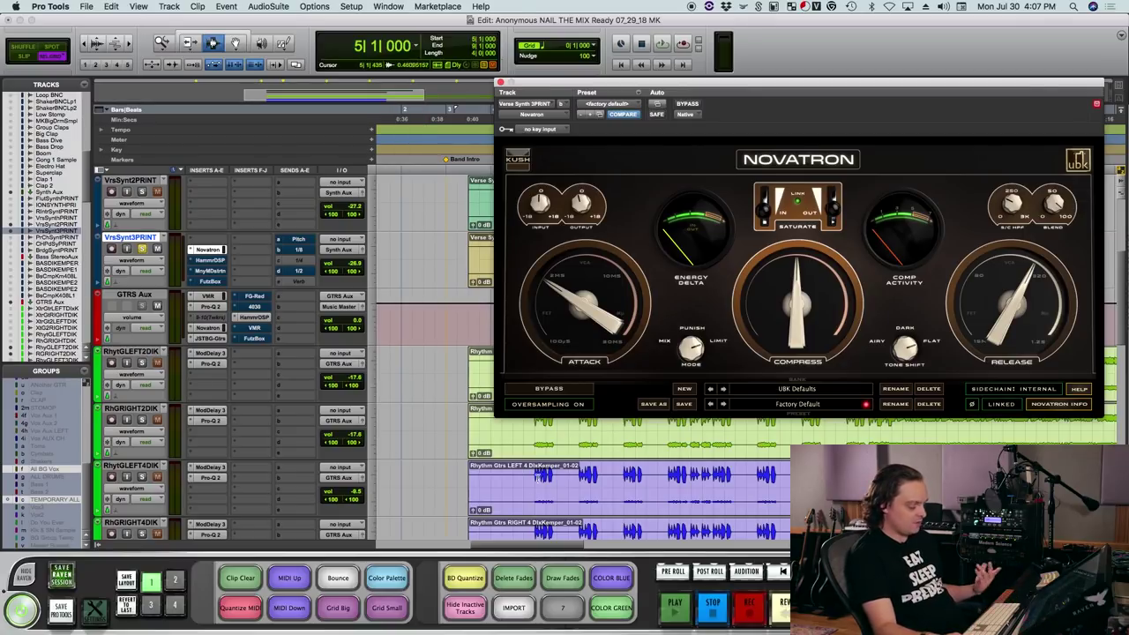
Select from the left rhythm guitars over the right tracks and audition the synth against them.
left_click(530, 494)
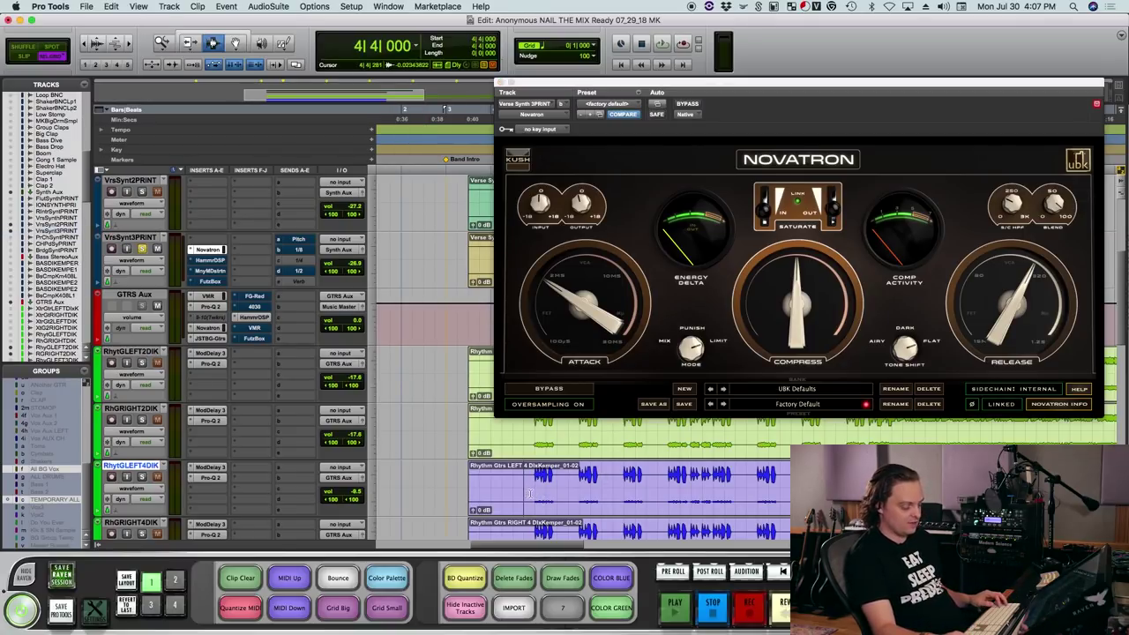
mouse_move(534, 522)
left_mouse_down()
mouse_move(530, 494)
mouse_move(476, 422)
left_mouse_up()
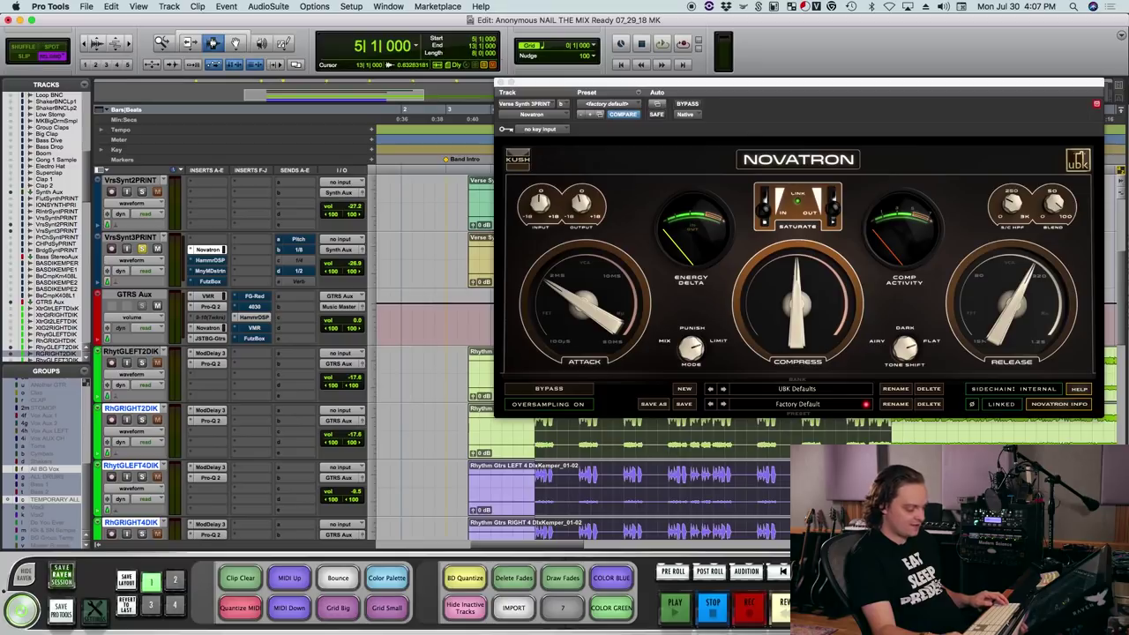
key("space")
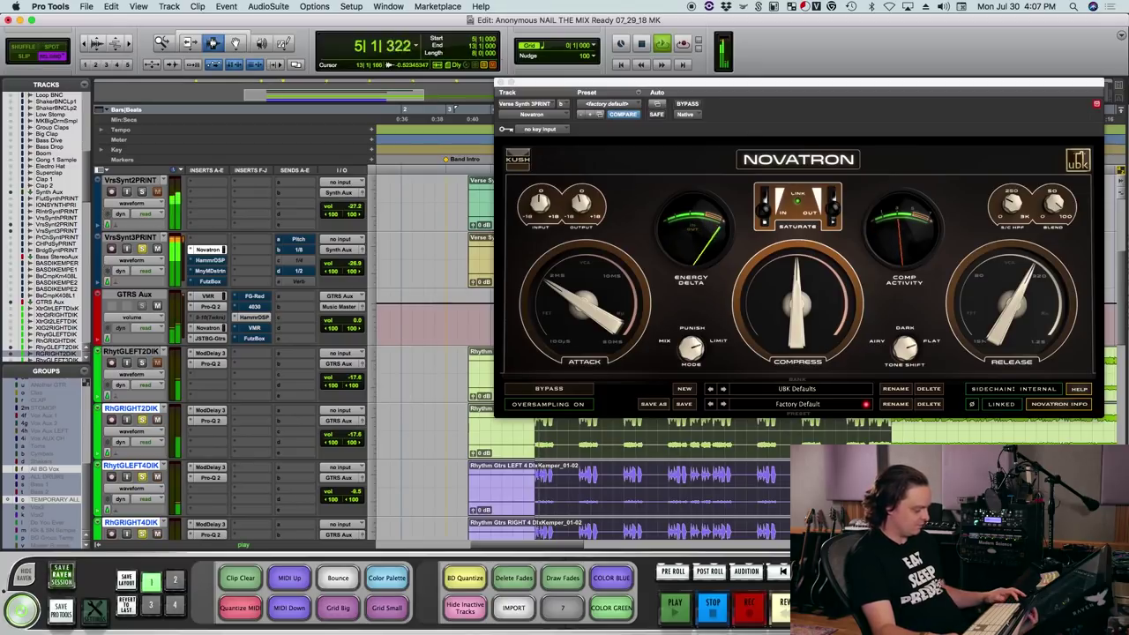
left_click(763, 203)
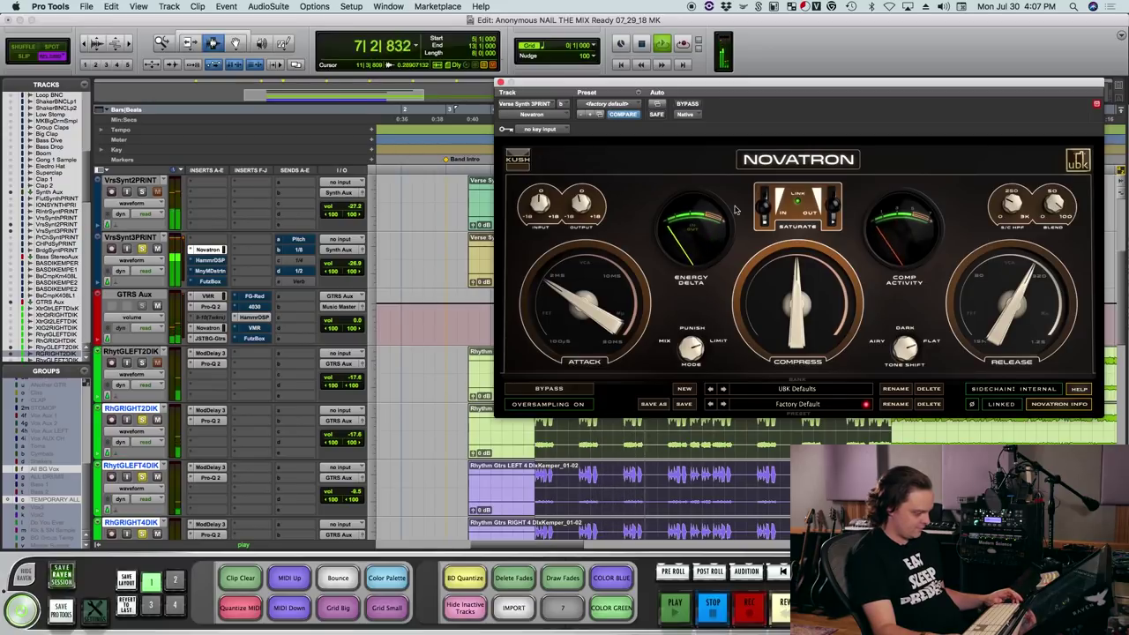
key("space")
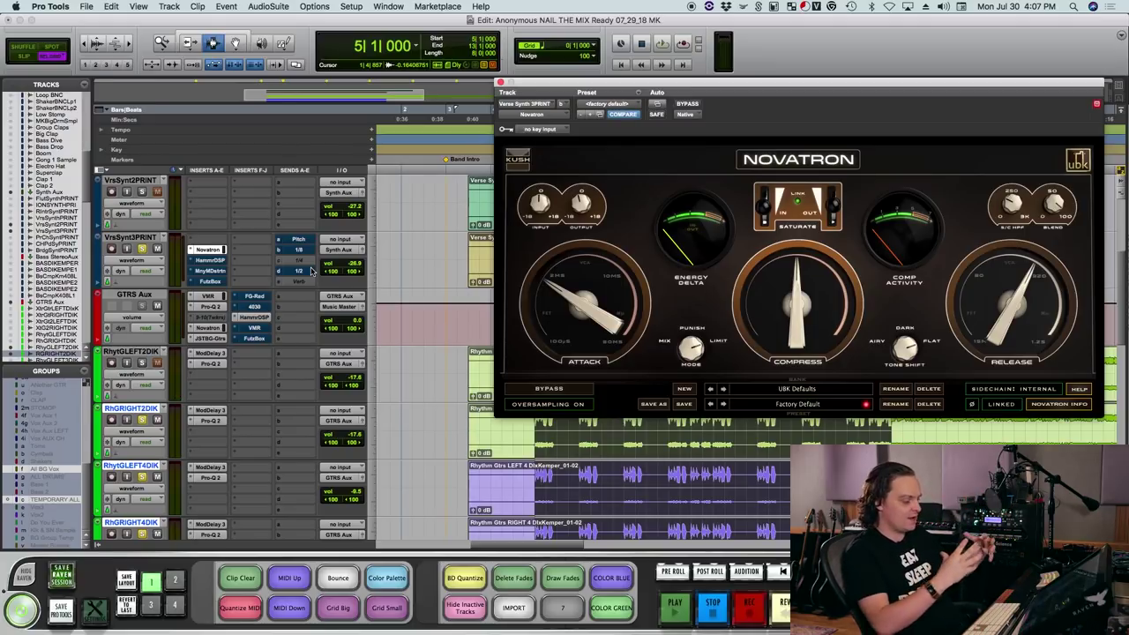
left_click(218, 264)
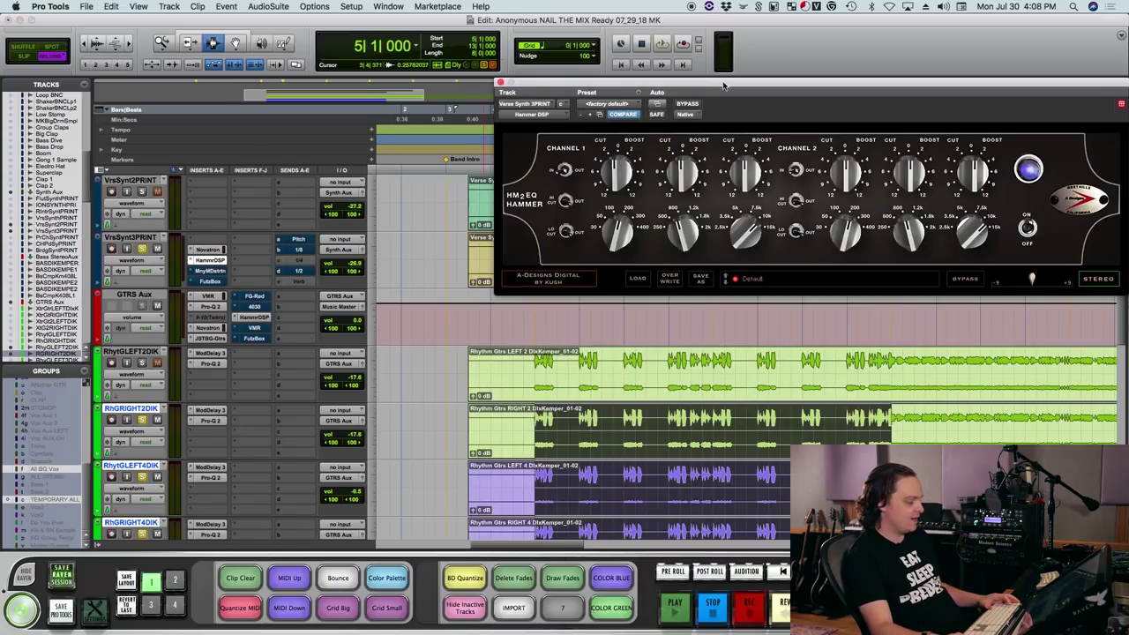
Boost the Hammer EQ mid band and cut the low band on both linked channels.
left_click_drag(723, 85, 660, 70)
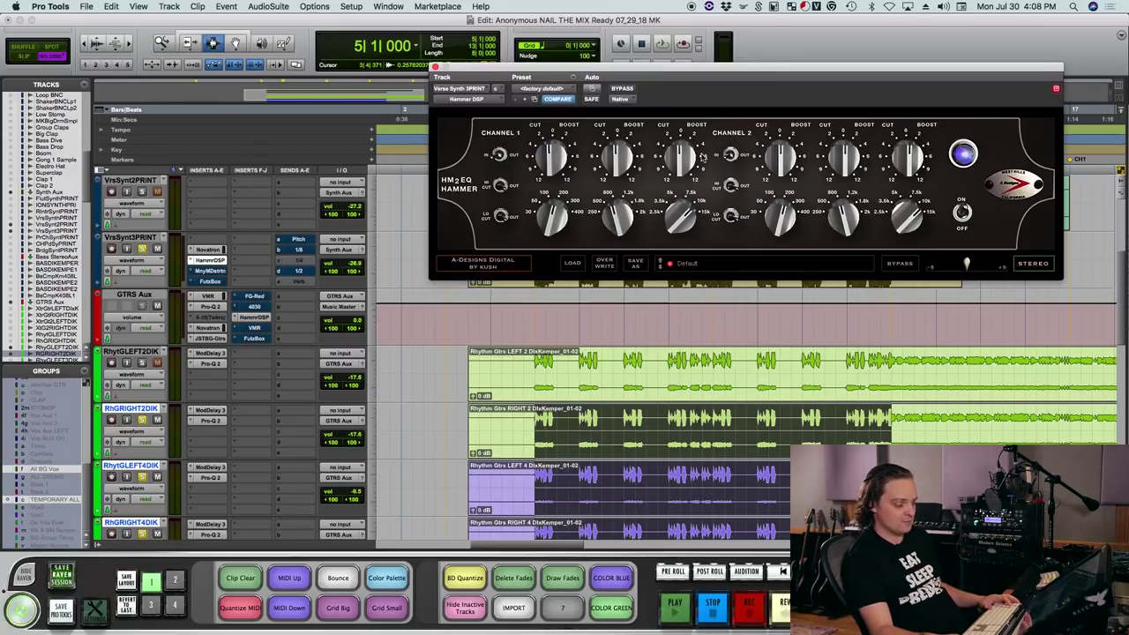
key("space")
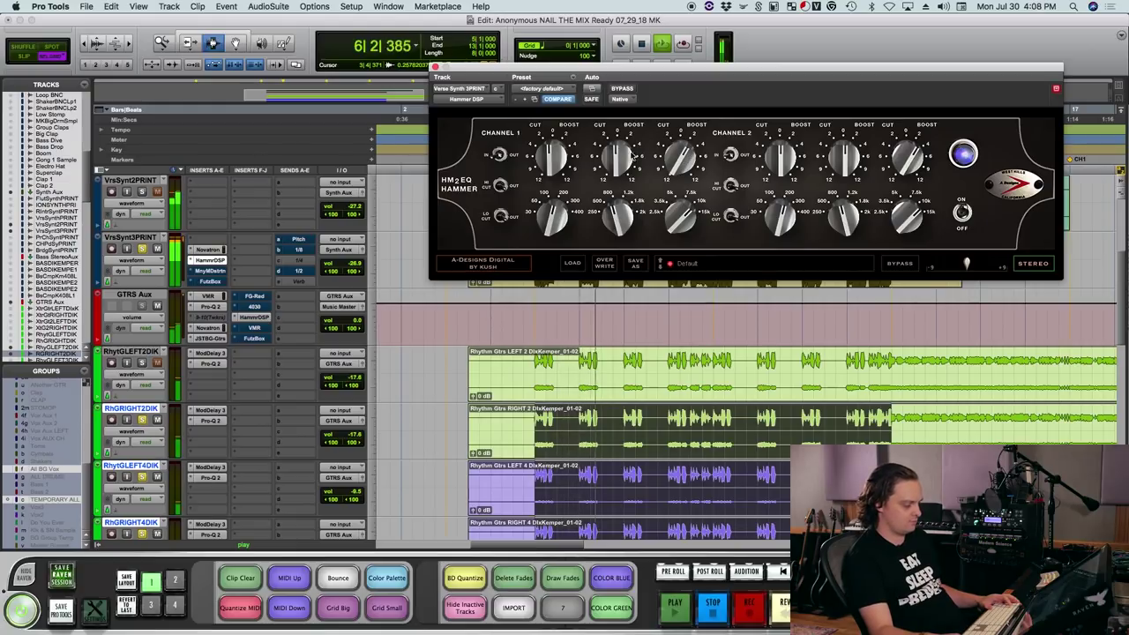
left_click_drag(634, 156, 633, 132)
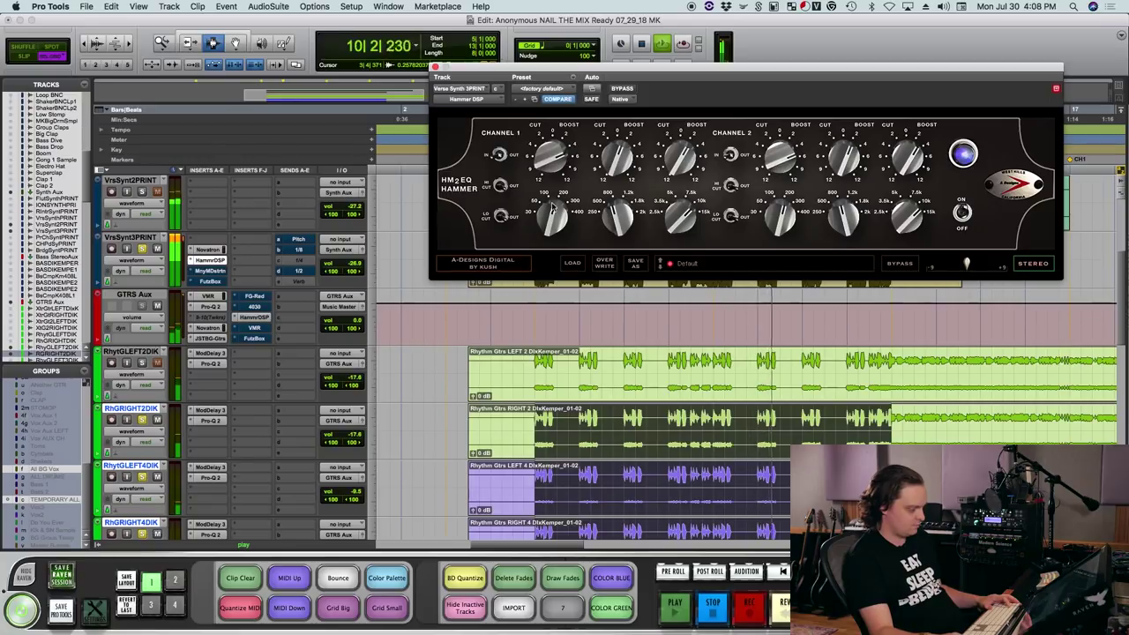
left_click_drag(551, 208, 547, 226)
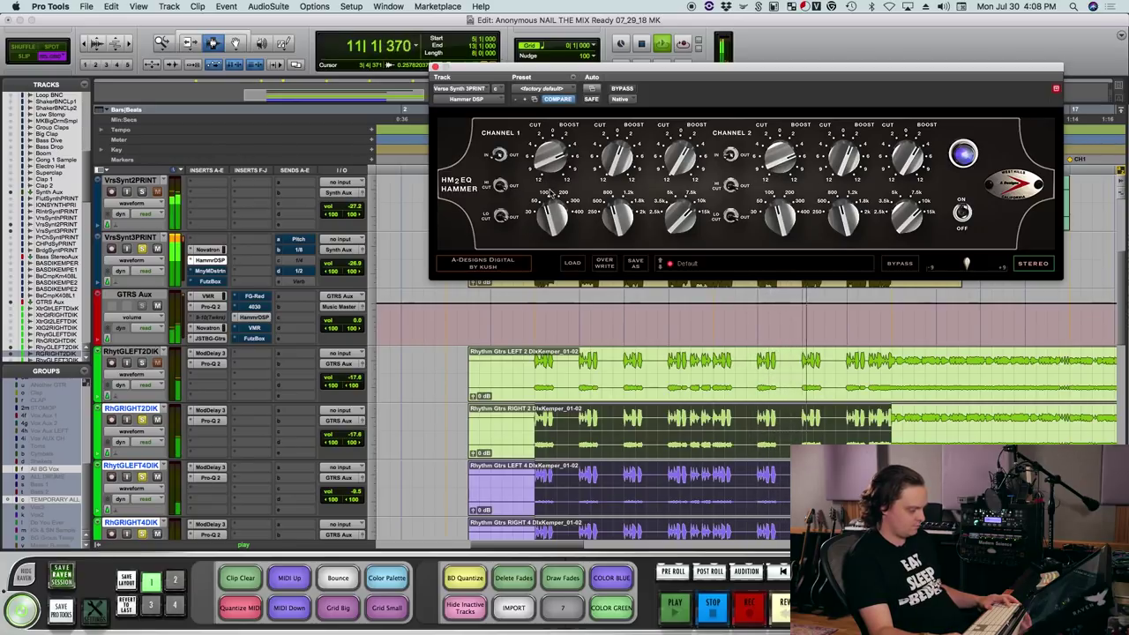
left_click_drag(552, 212, 556, 186)
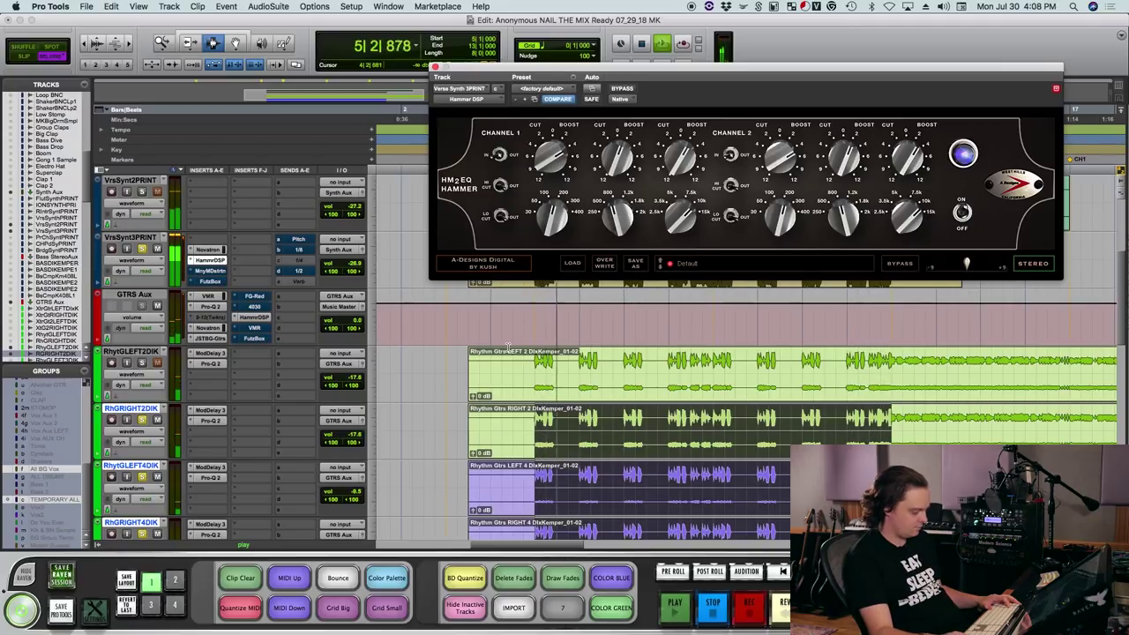
key("space")
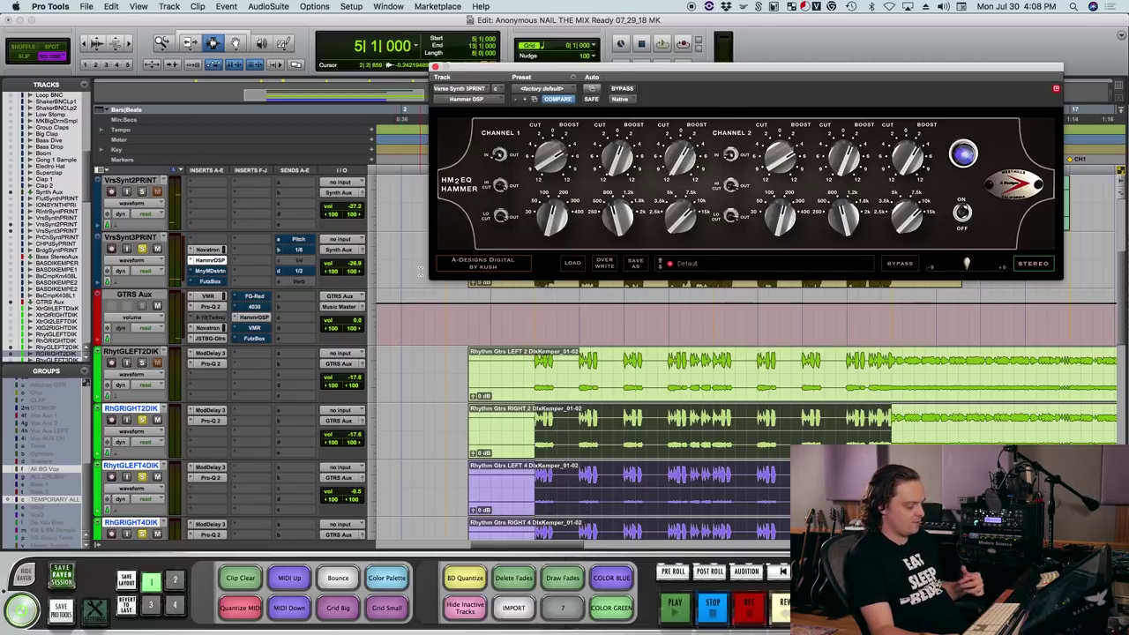
Raise the VrsSynt3PRINT volume from -29.0 to -27.0 dB while playing.
left_click(354, 266)
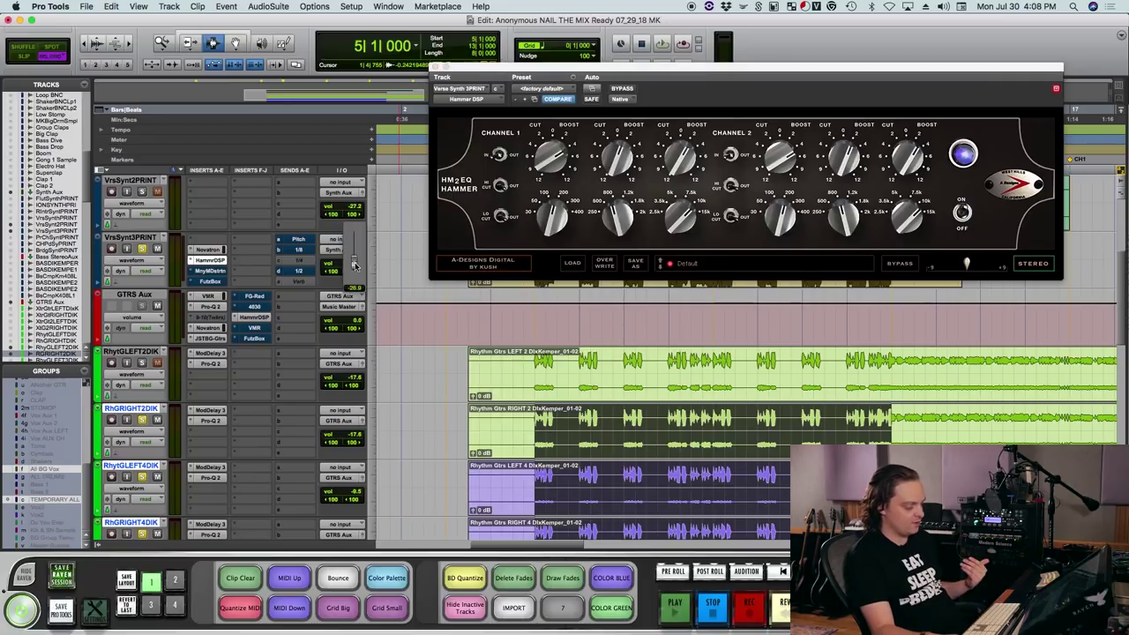
key("space")
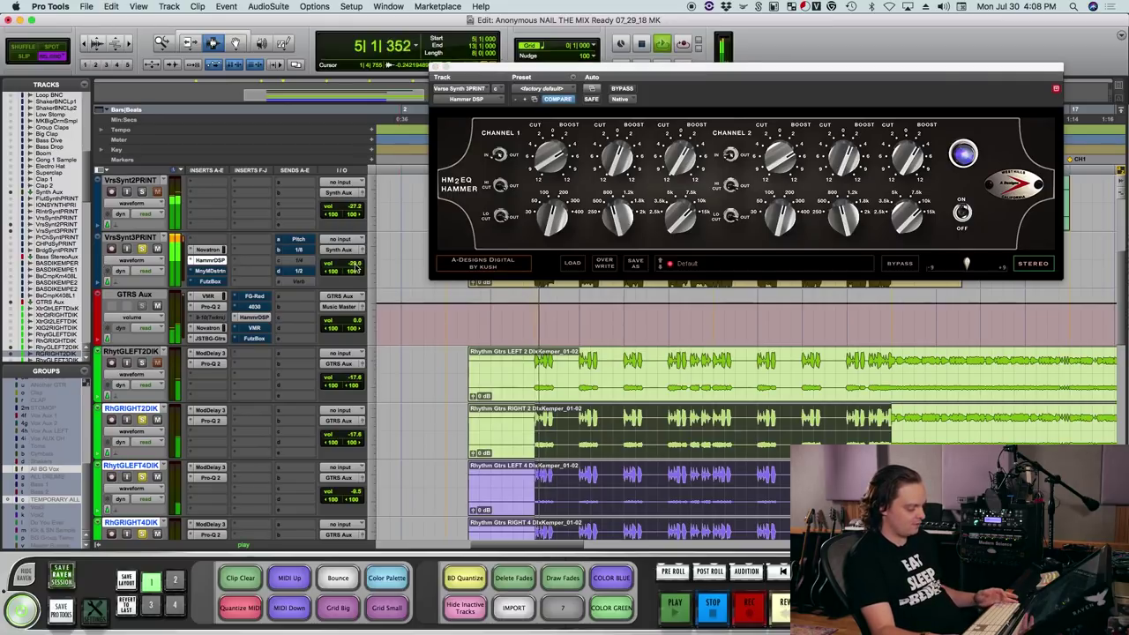
left_click_drag(355, 267, 355, 268)
scroll(308, 274, "up", 3)
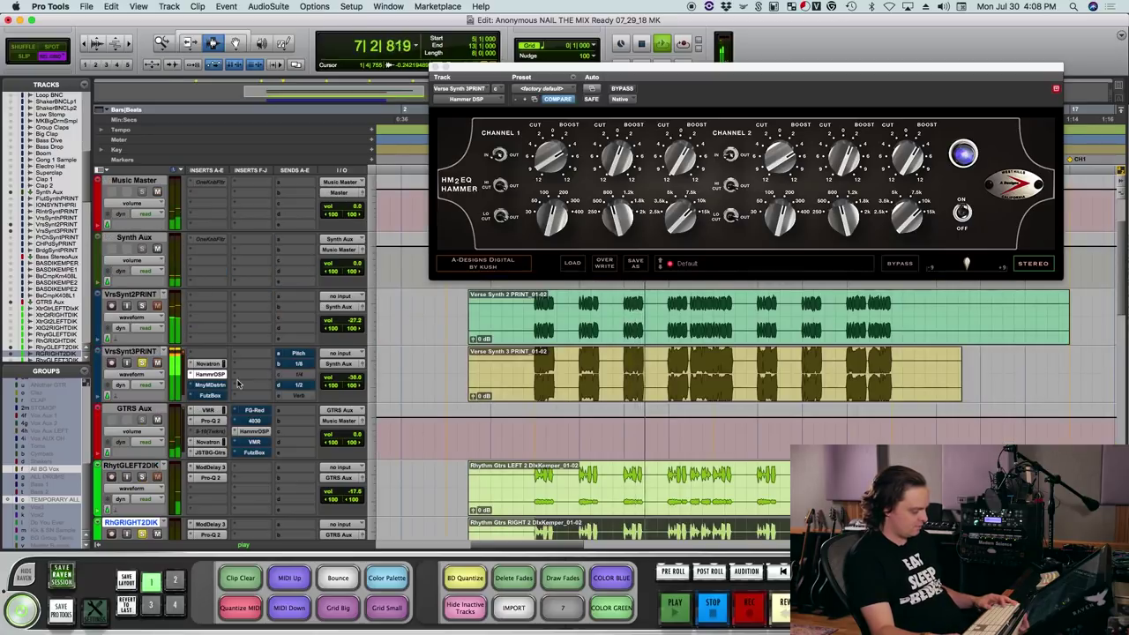
key("space")
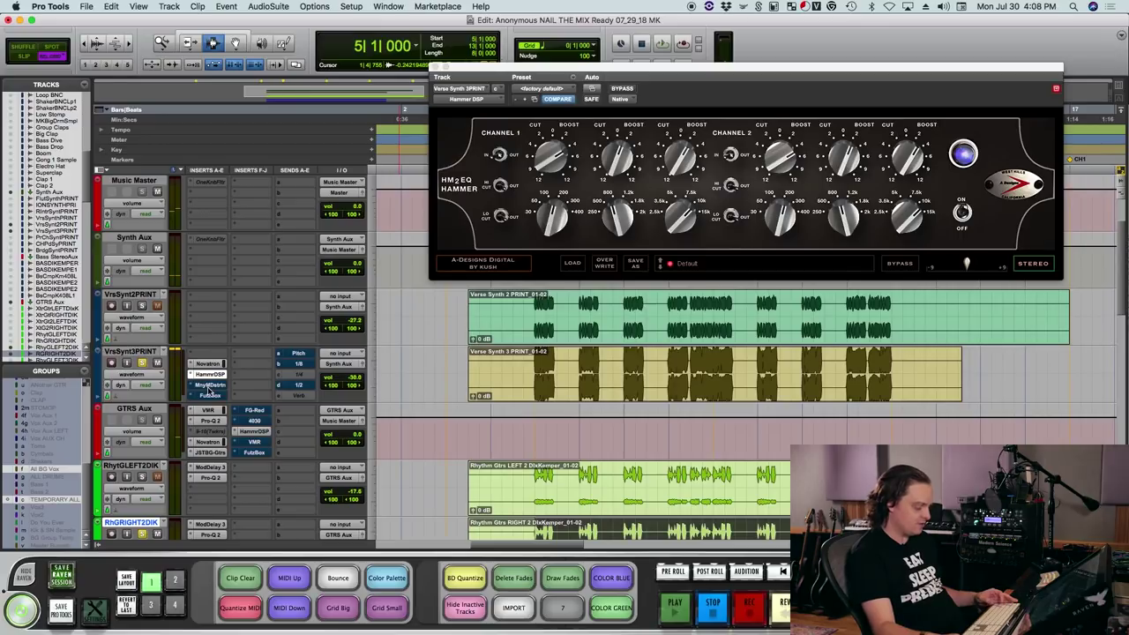
left_click(209, 385)
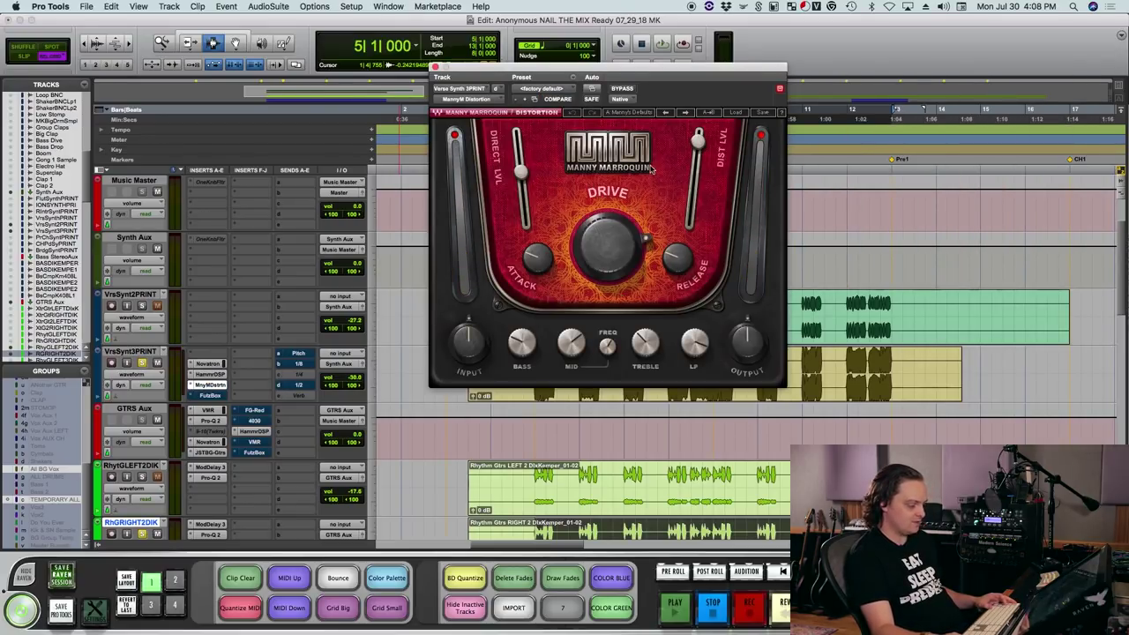
Turn the Manny Marroquin Distortion Drive up to about 80.
key("space")
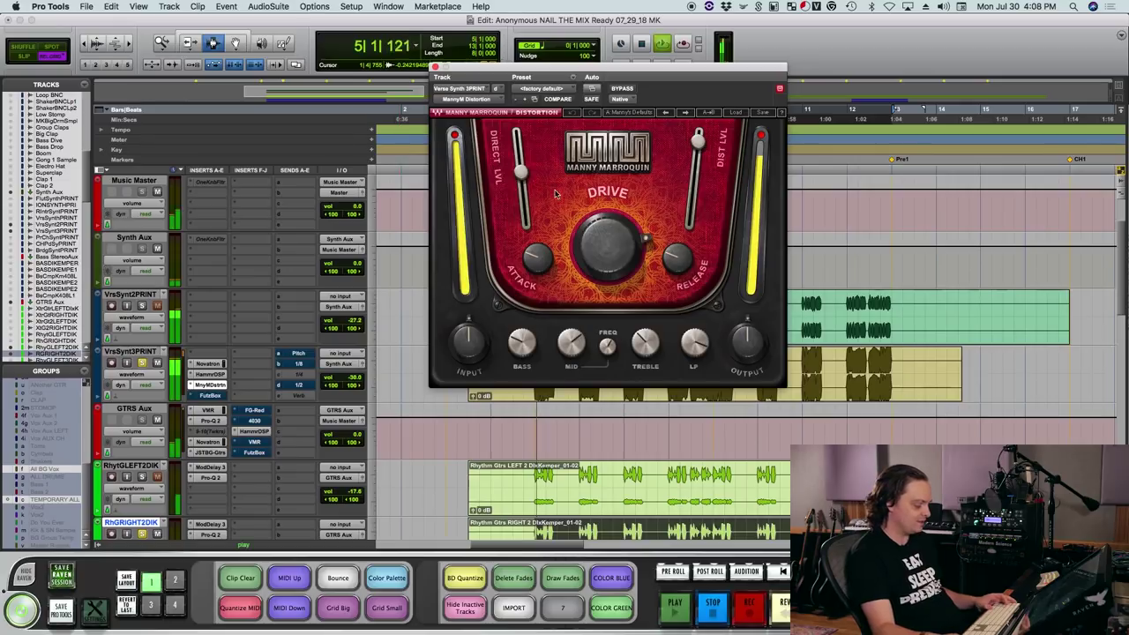
mouse_move(526, 179)
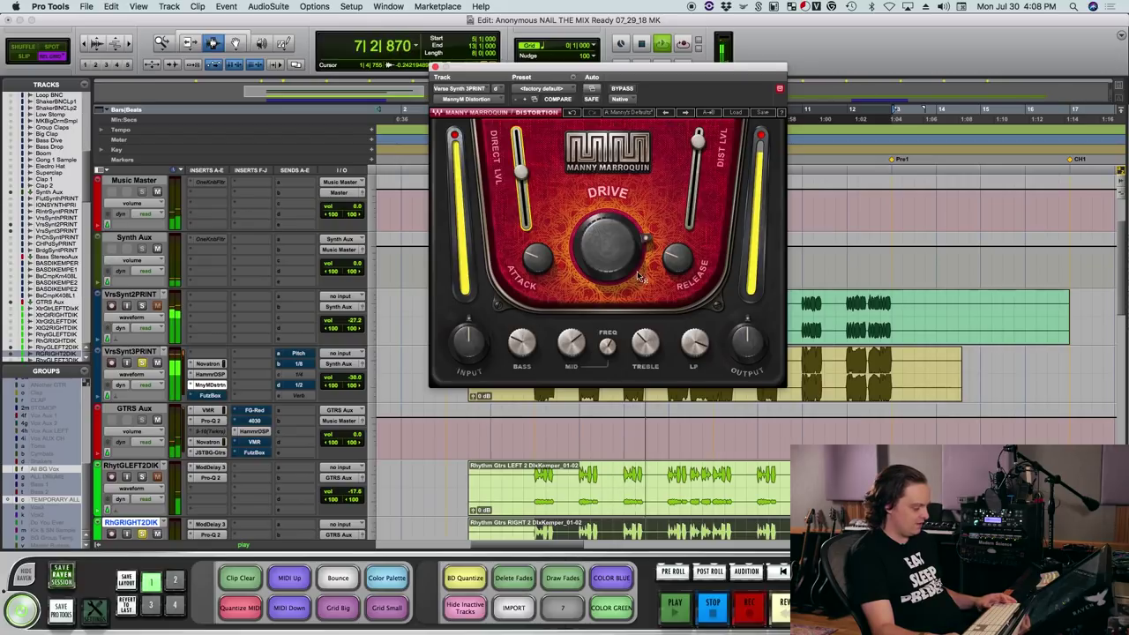
key("space")
mouse_move(608, 246)
left_click_drag(609, 245, 608, 225)
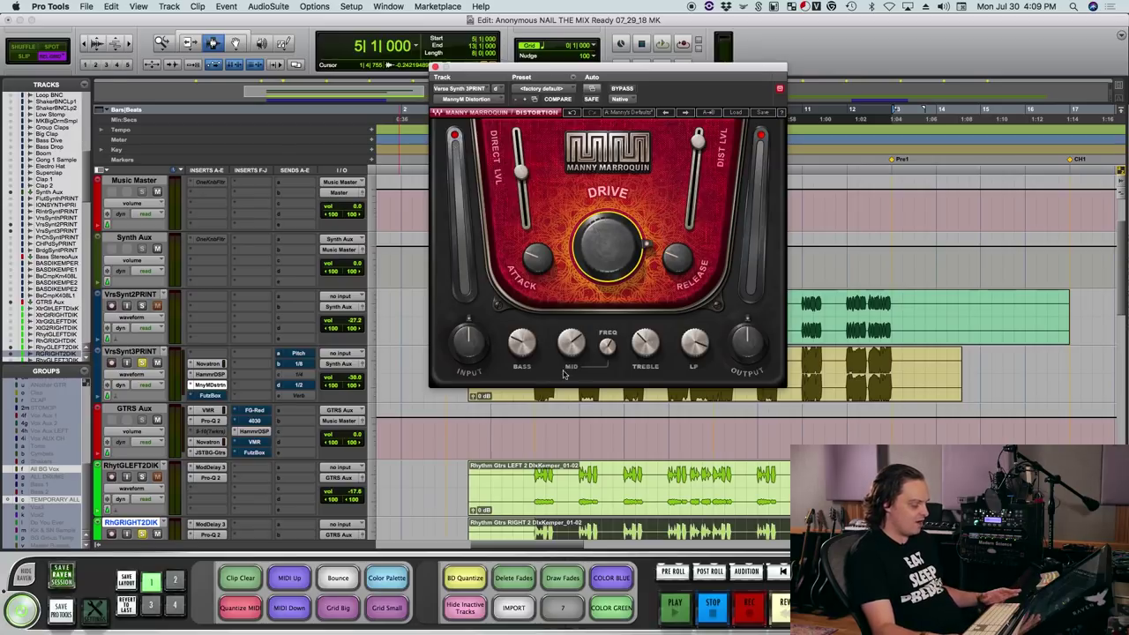
Select both synth tracks to bar 13, play, and toggle Verse Synth 3 solo on and off.
left_click(534, 398)
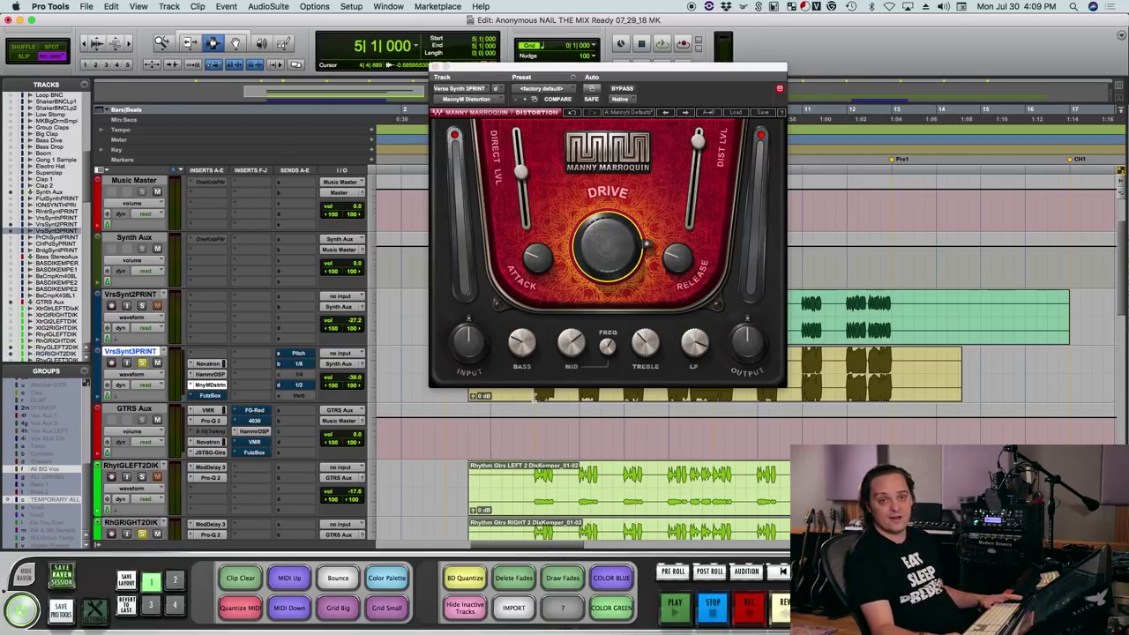
left_click_drag(534, 399, 893, 325)
key("space")
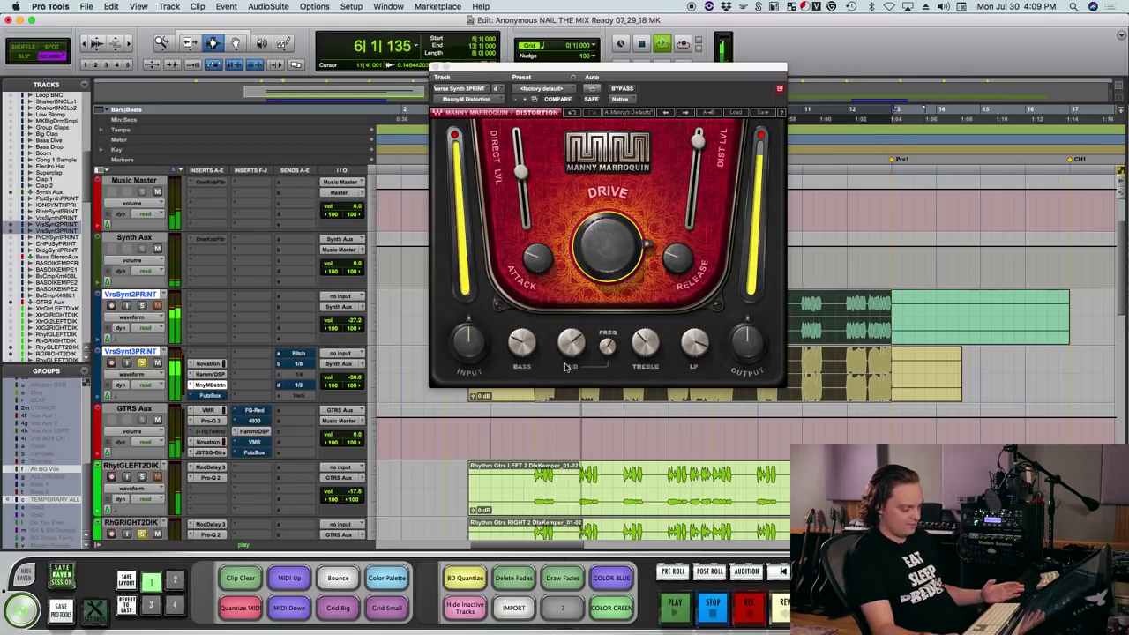
left_click(142, 362)
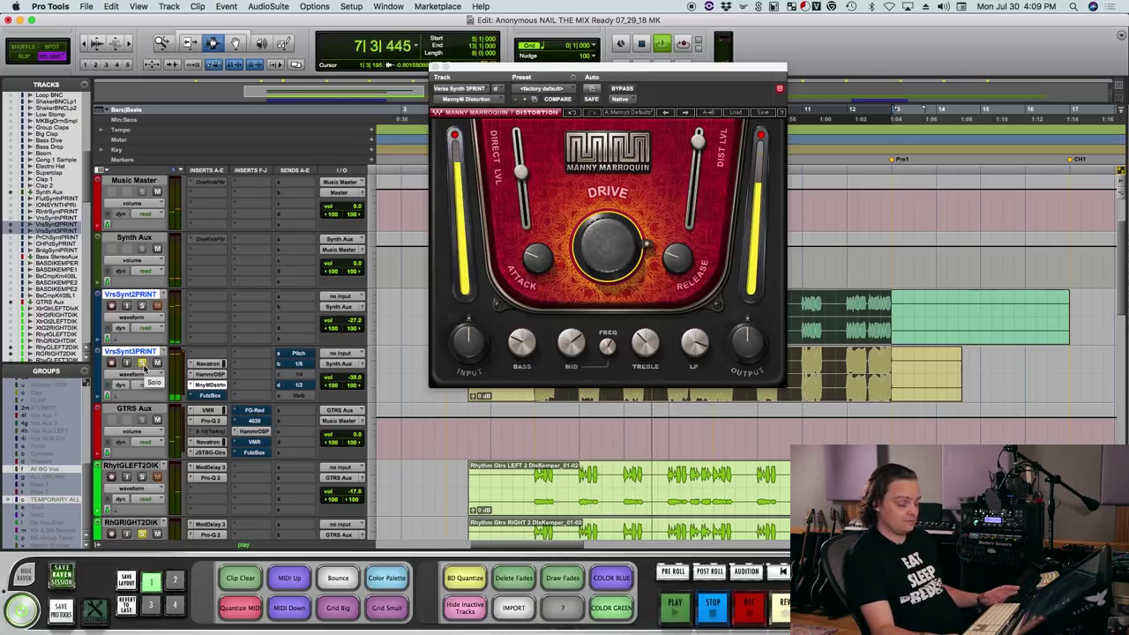
left_click(142, 363)
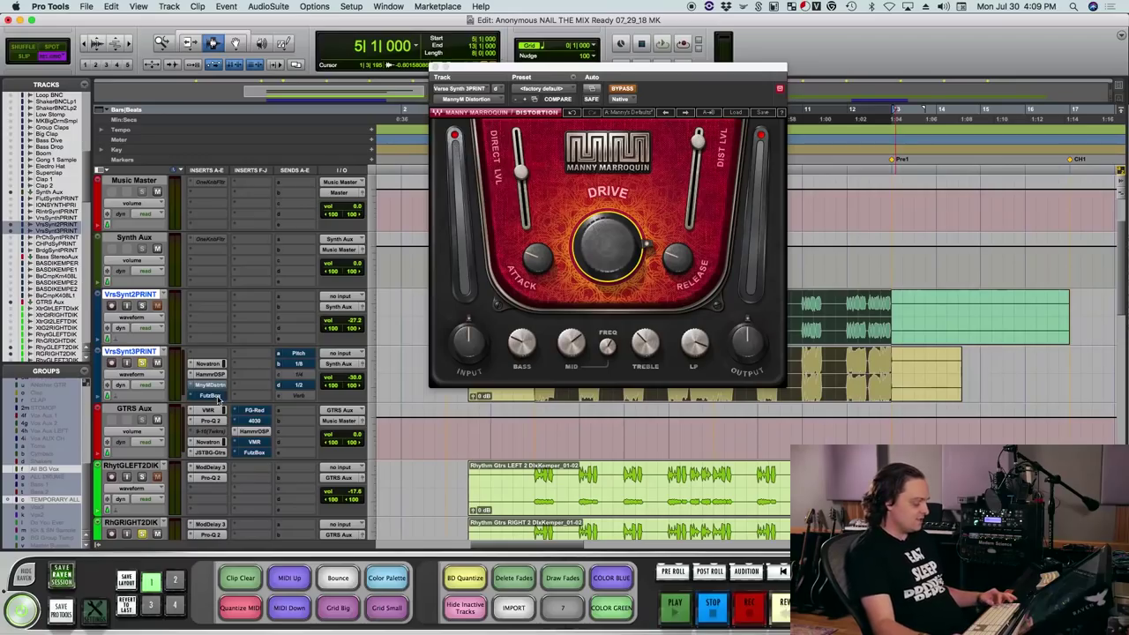
Pull the VrsSynt3PRINT level fader down during playback to sit under the guitars.
key("space")
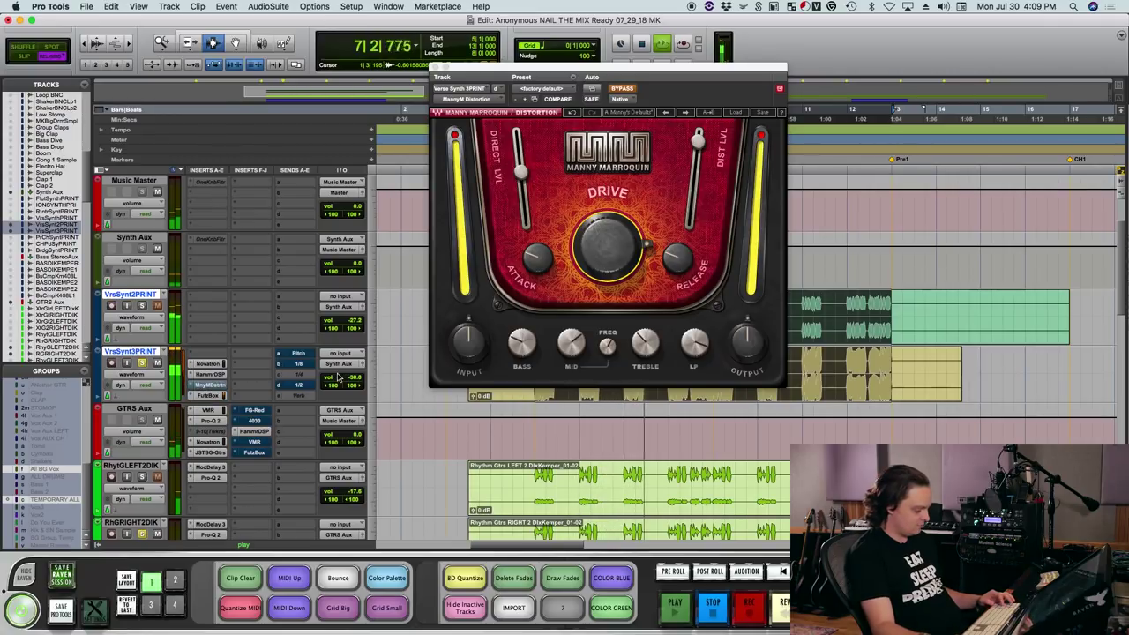
left_click(291, 386)
left_click_drag(337, 364, 336, 372)
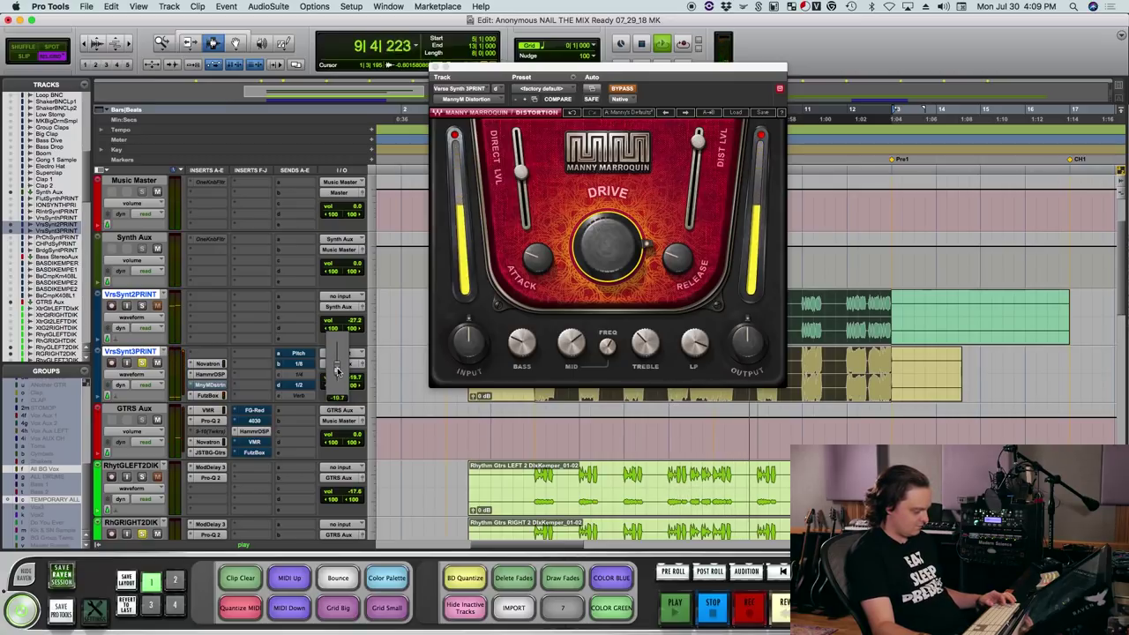